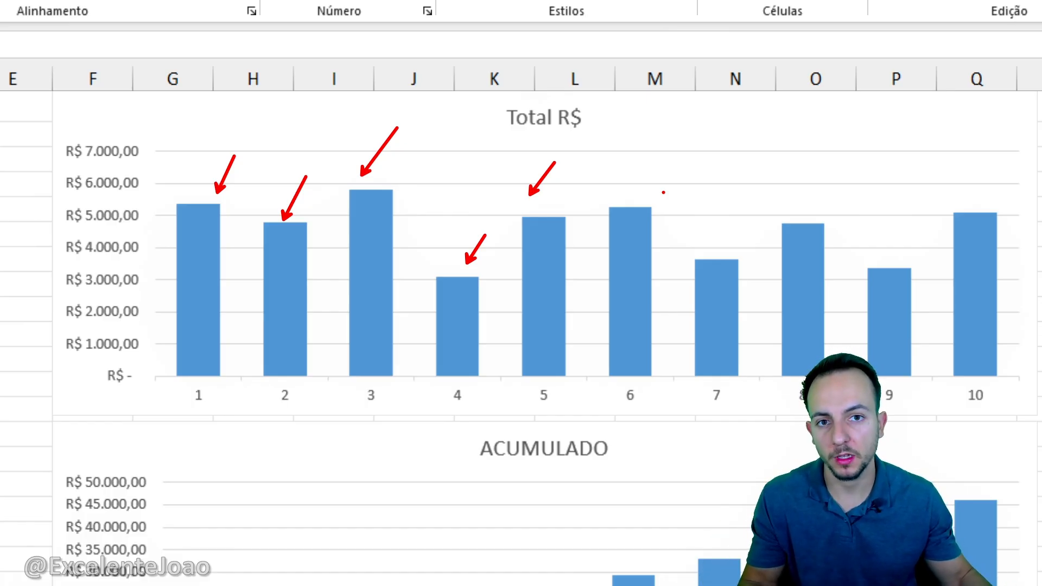
- Look over the tables and charts on the Exemplo (2) and Exemplo (3) sheets, and return to Exemplo (1)
key(Escape)
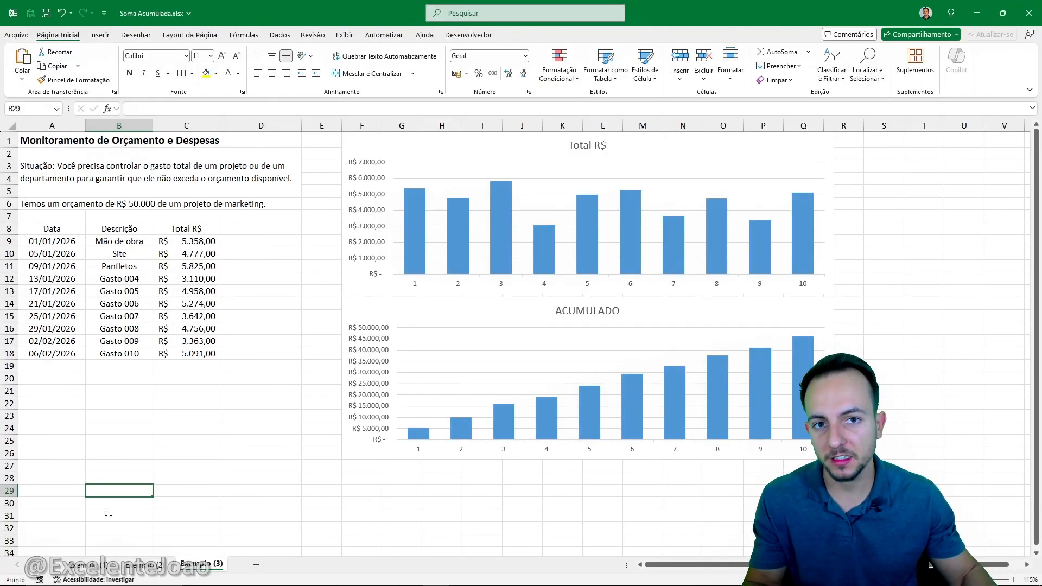
click(142, 565)
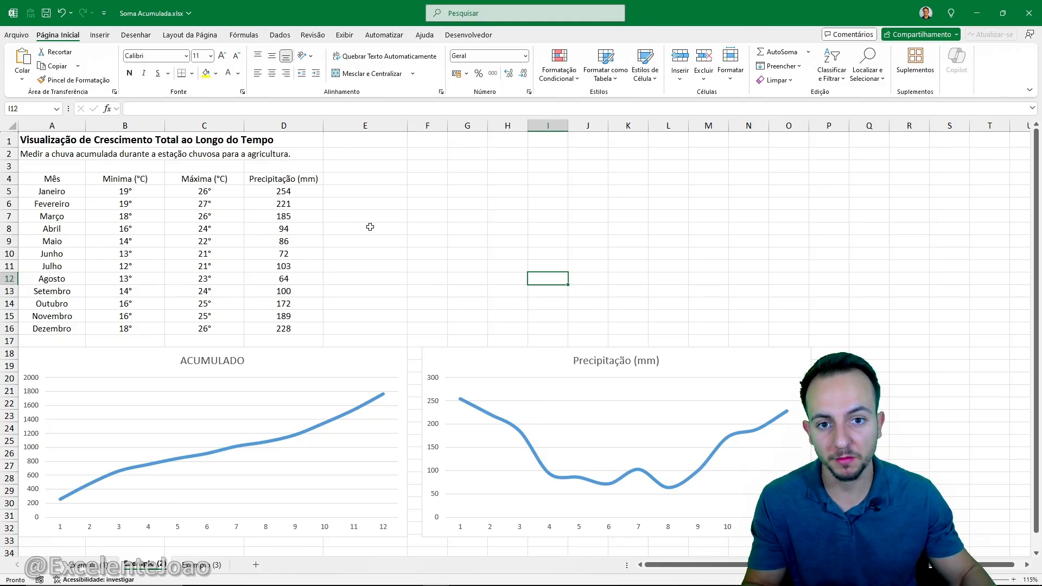
click(201, 565)
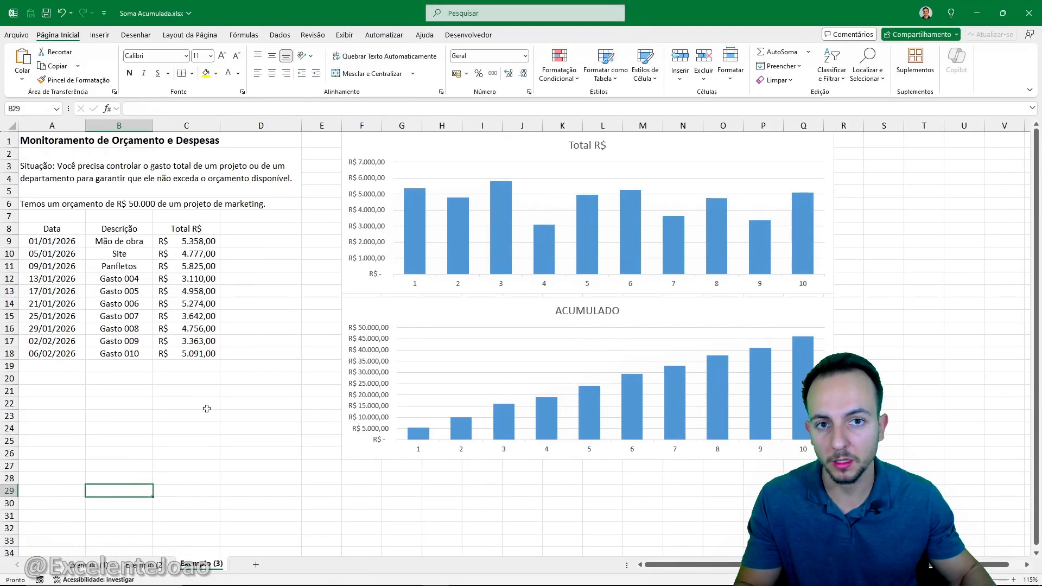
click(103, 566)
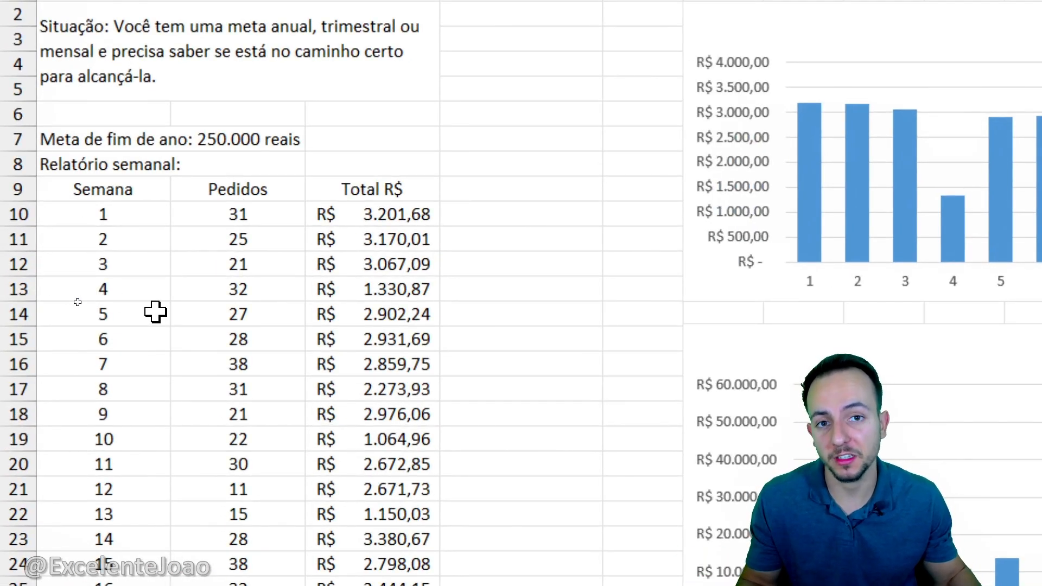
- Examine the weekly report on Exemplo (1), comparing the week rows and the whole Total R$ column
drag(149, 209, 349, 239)
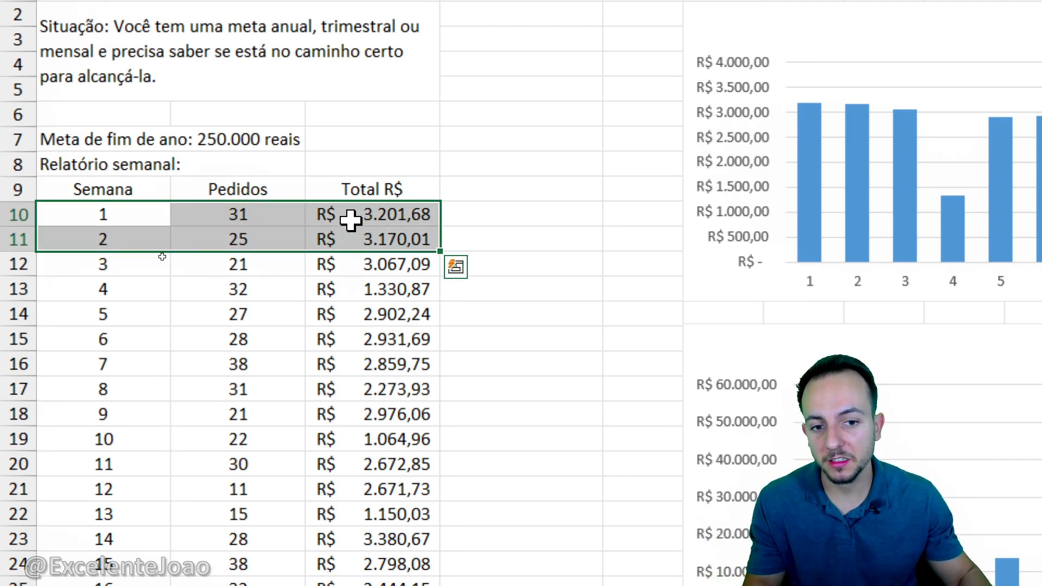
drag(112, 261, 373, 271)
drag(149, 296, 268, 314)
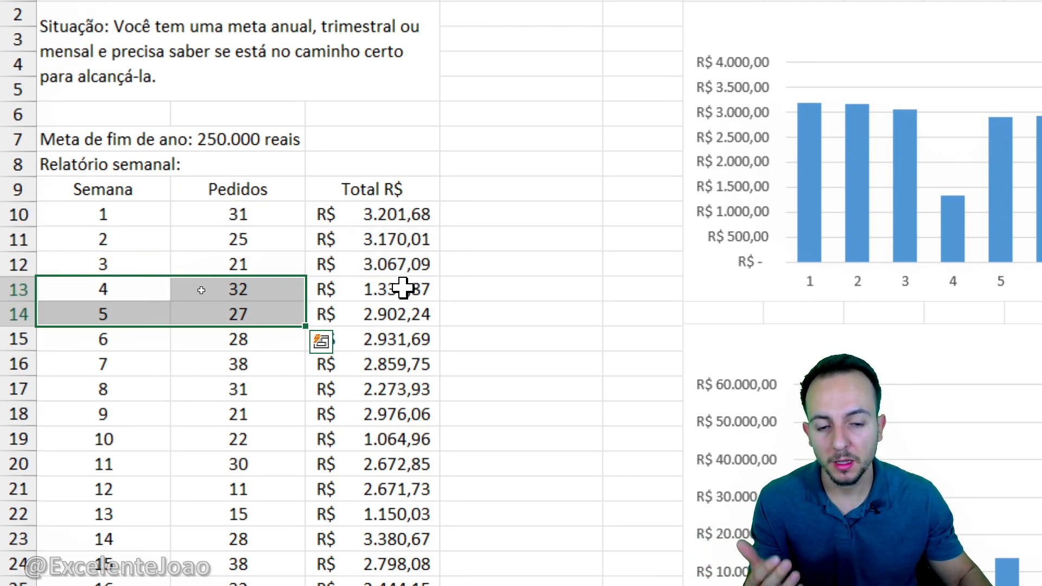
drag(383, 217, 391, 506)
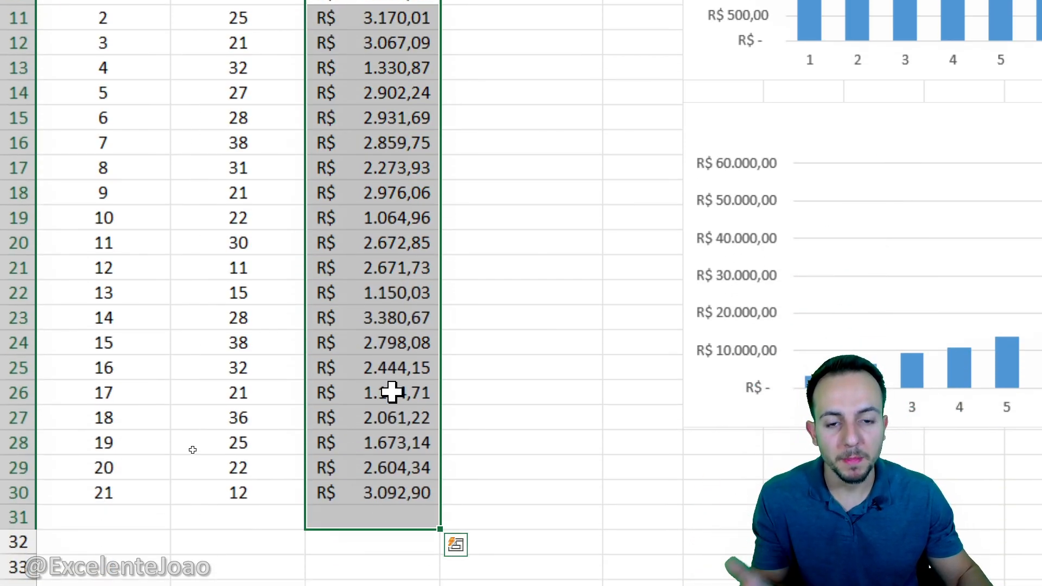
scroll(367, 128, up, 2)
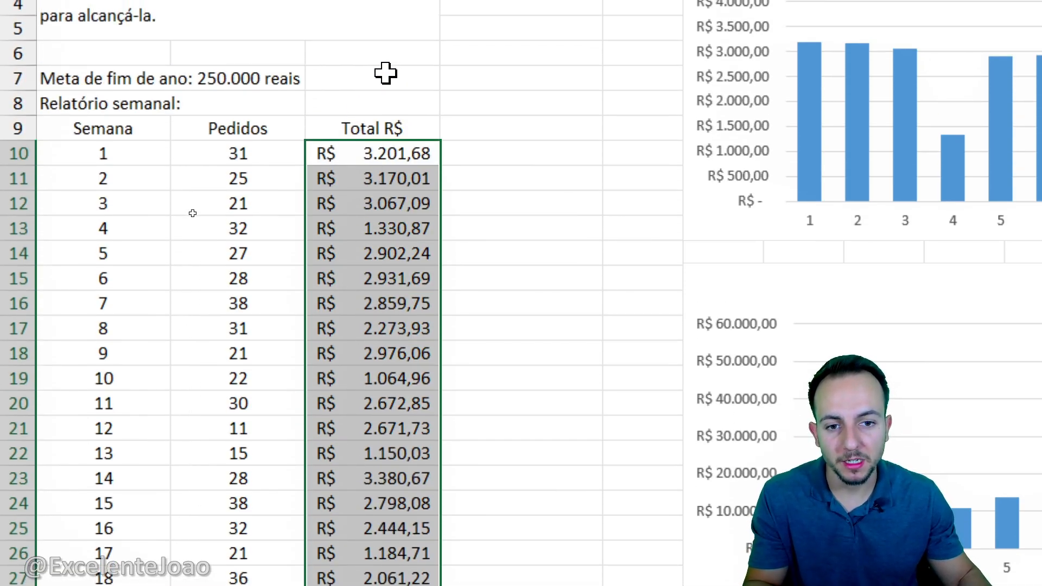
scroll(353, 73, up, 2)
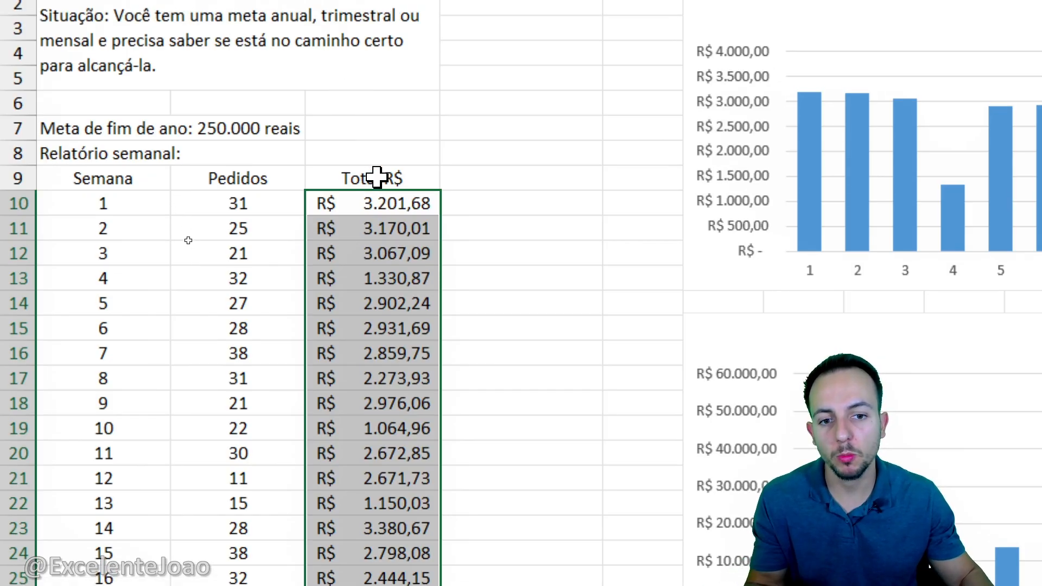
click(377, 176)
mouse_move(177, 103)
mouse_down()
mouse_move(309, 149)
mouse_move(386, 158)
mouse_move(353, 171)
mouse_move(307, 221)
mouse_move(292, 439)
mouse_move(439, 472)
mouse_move(406, 189)
mouse_up()
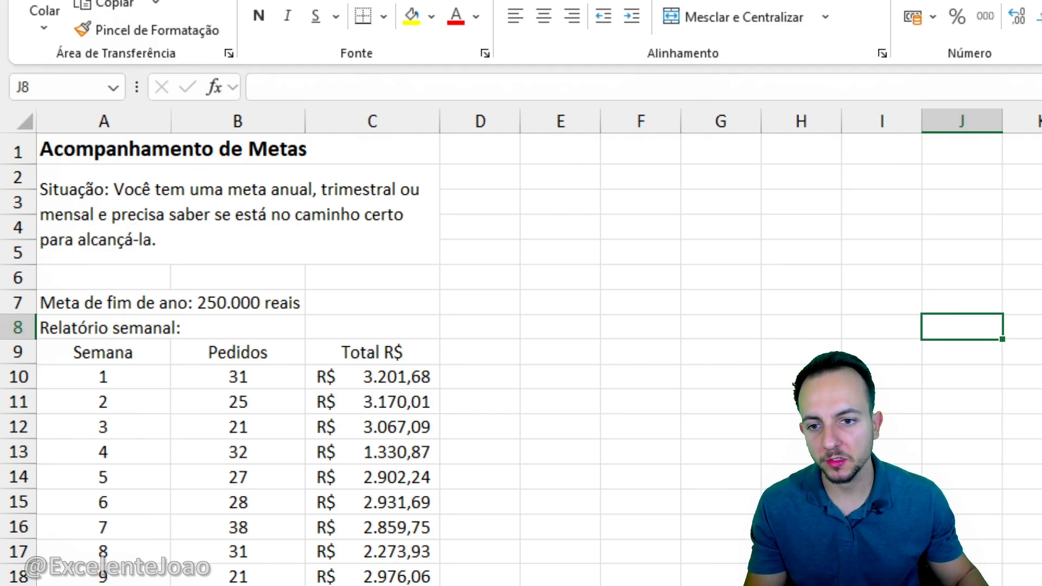
- Mark the situation description and the year-end goal line with red boxes and arrows
mouse_move(22, 160)
mouse_down()
mouse_move(125, 198)
mouse_move(429, 267)
mouse_move(547, 307)
mouse_up()
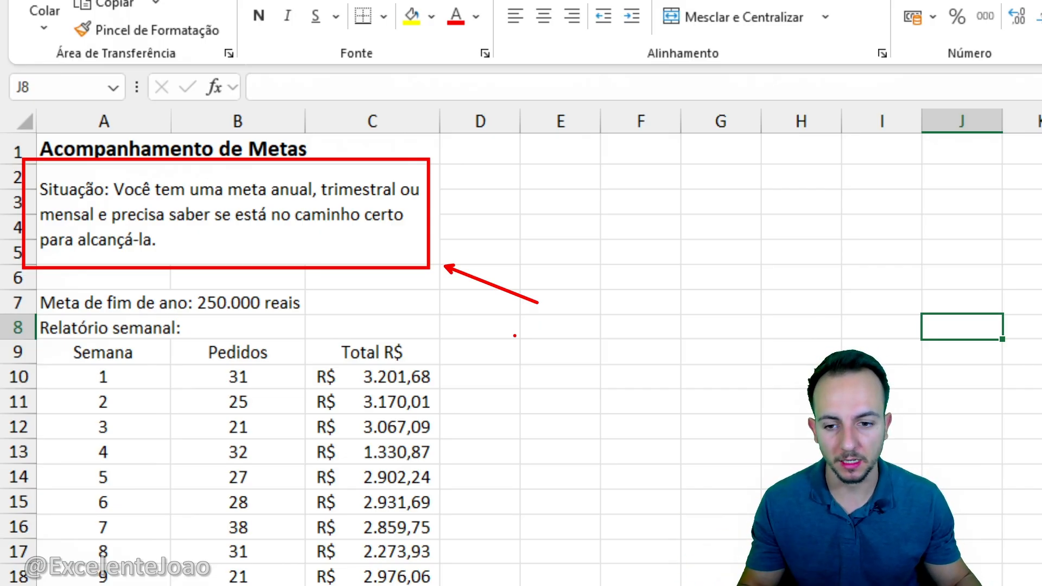
key(Escape)
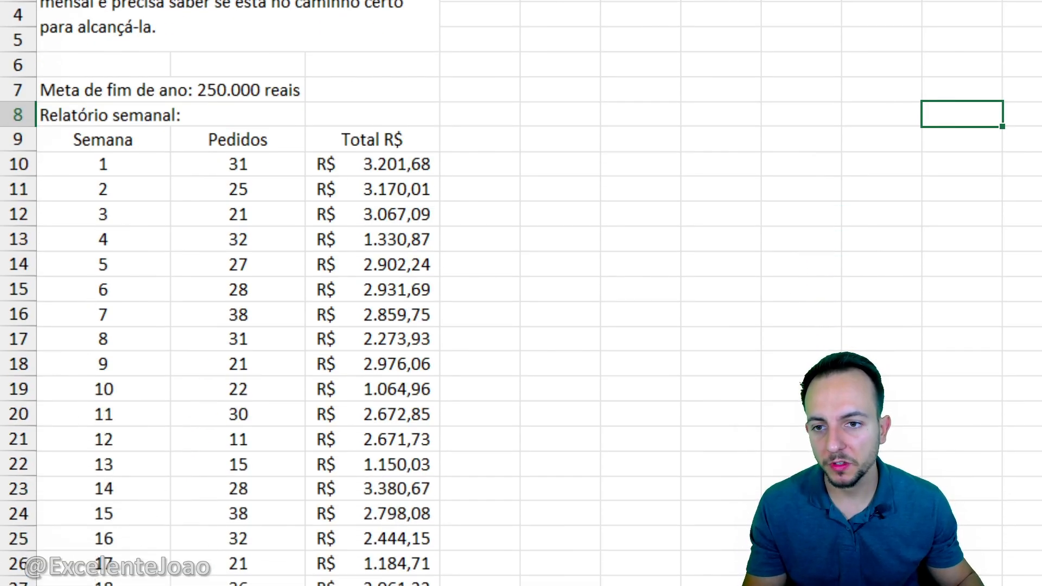
drag(28, 68, 330, 118)
drag(343, 100, 415, 115)
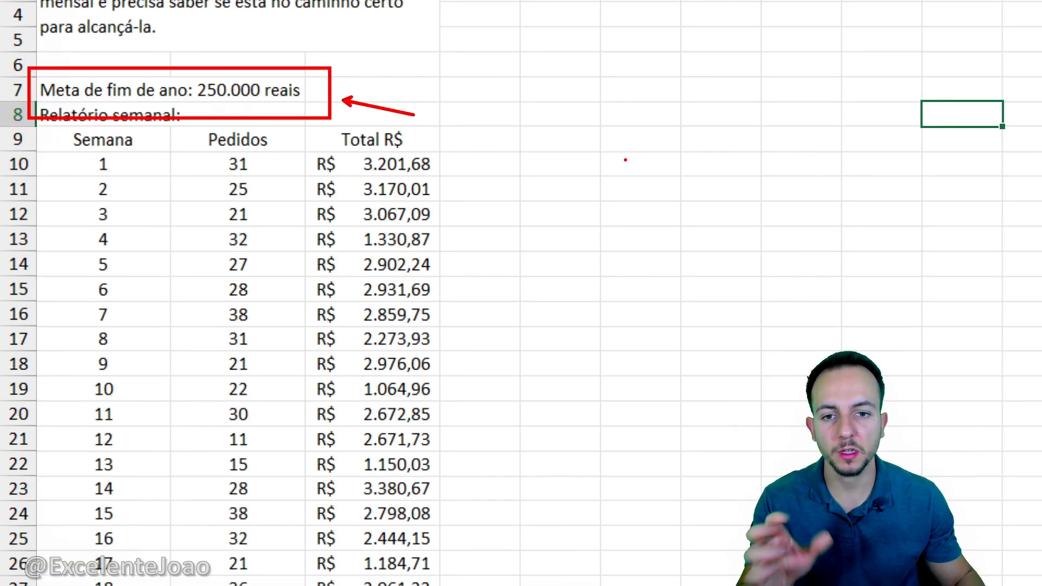
- Replace the drawn marks with a red box and arrow around the weekly report table, and clear them
key(e)
mouse_move(51, 122)
mouse_down()
mouse_move(372, 379)
mouse_move(441, 574)
mouse_up()
drag(479, 460, 562, 425)
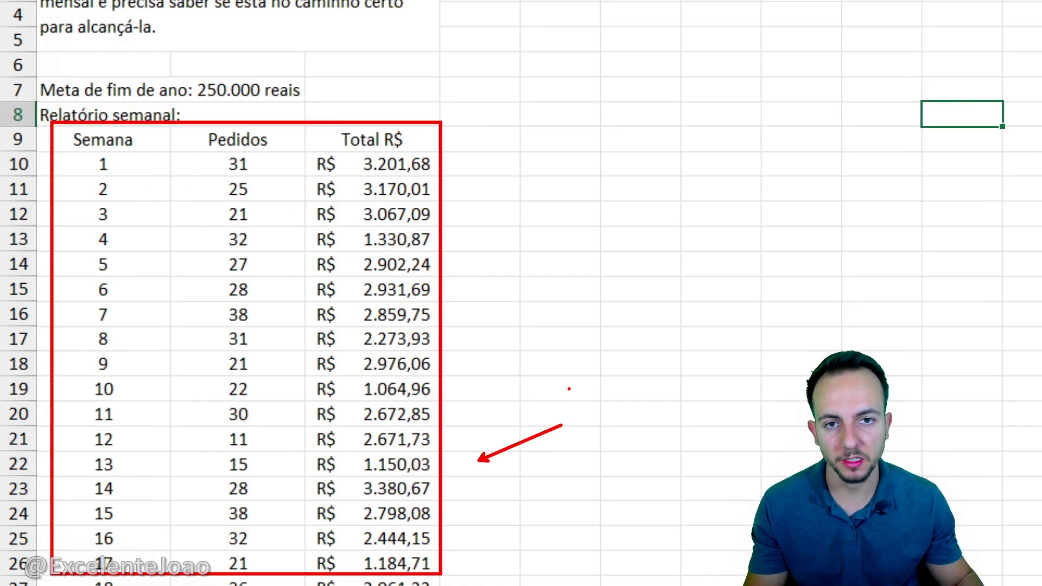
key(Escape)
- Read through the weekly report rows from week 1 down to the end of the table
click(113, 162)
key(shift+space)
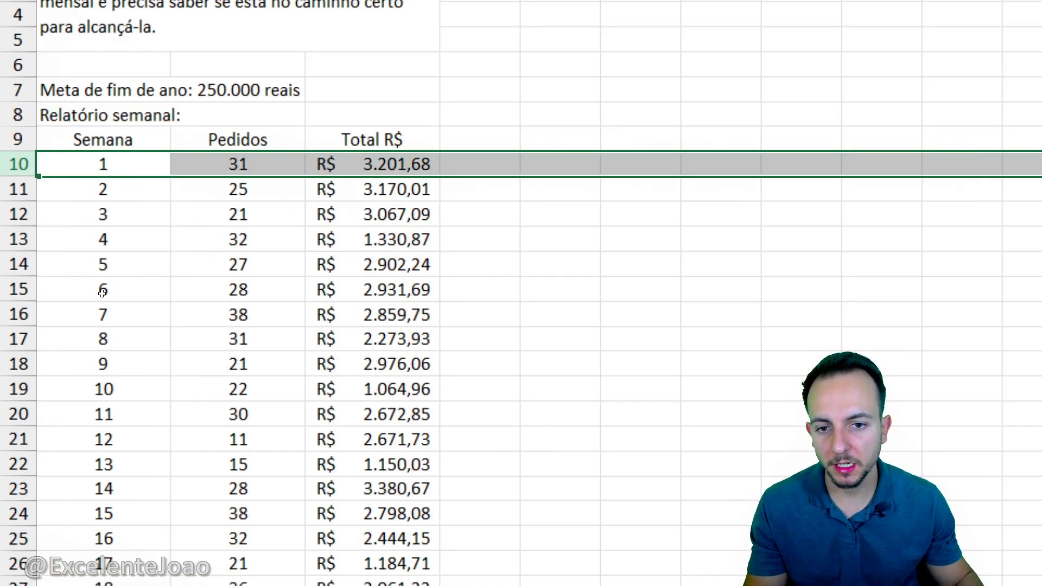
click(98, 191)
click(128, 220)
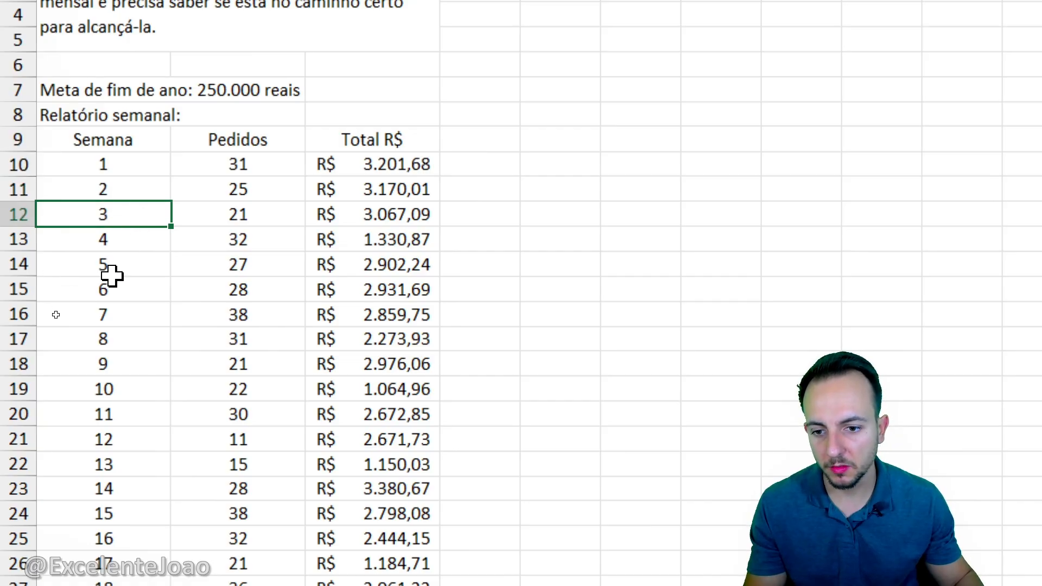
scroll(179, 421, down, 3)
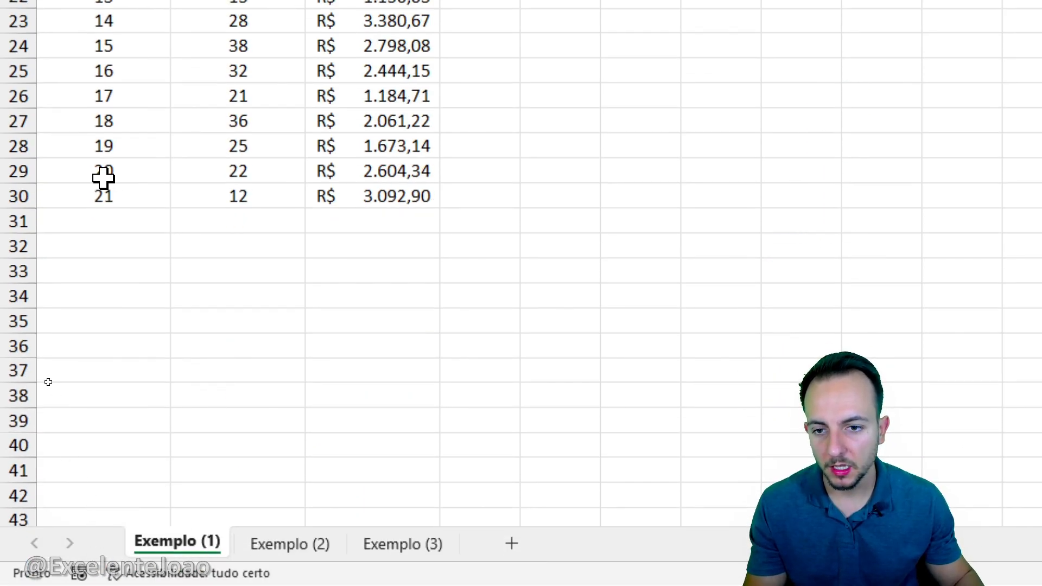
- Select the week 21 row and circle its week number, orders and total in red, then clear the marks
click(18, 195)
key(ctrl+2)
drag(118, 174, 140, 205)
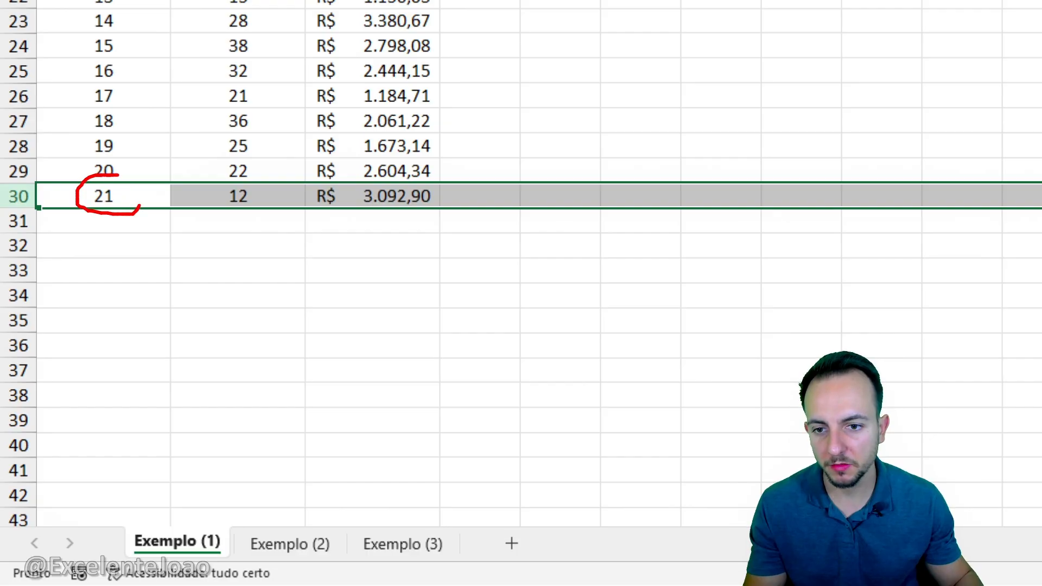
drag(271, 174, 239, 216)
drag(434, 159, 347, 217)
key(Escape)
- Walk back up the weekly report from week 20 to the week 14 row
key(Up)
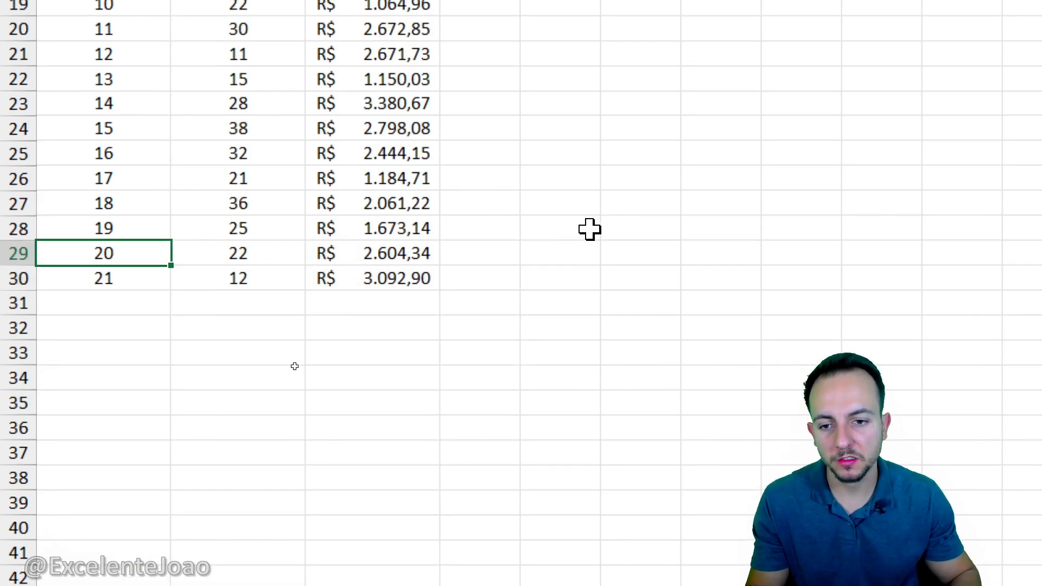
key(Up)
key(Up)
key(Up)
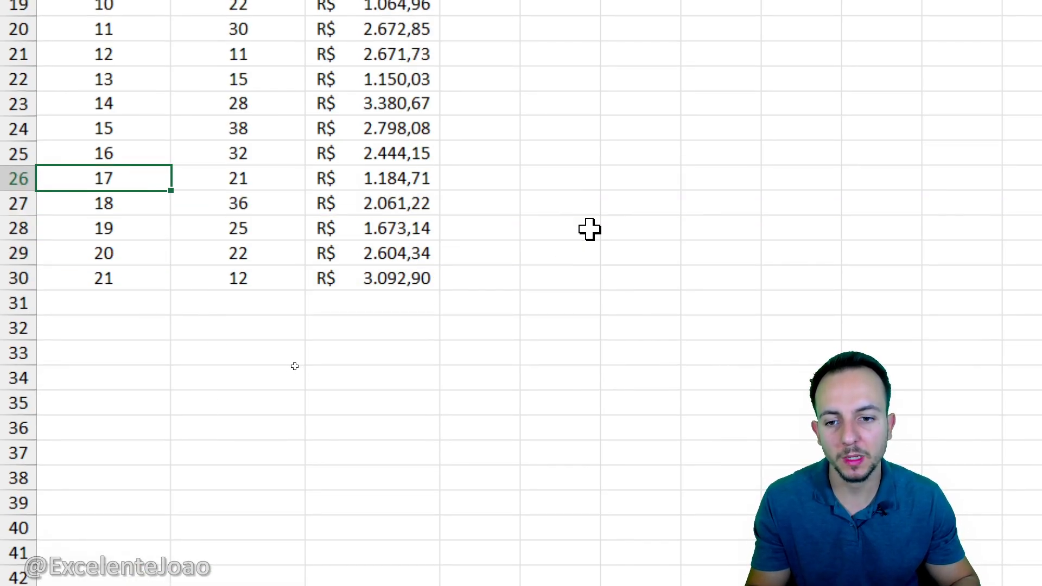
key(Up)
key(Up)
key(Up)
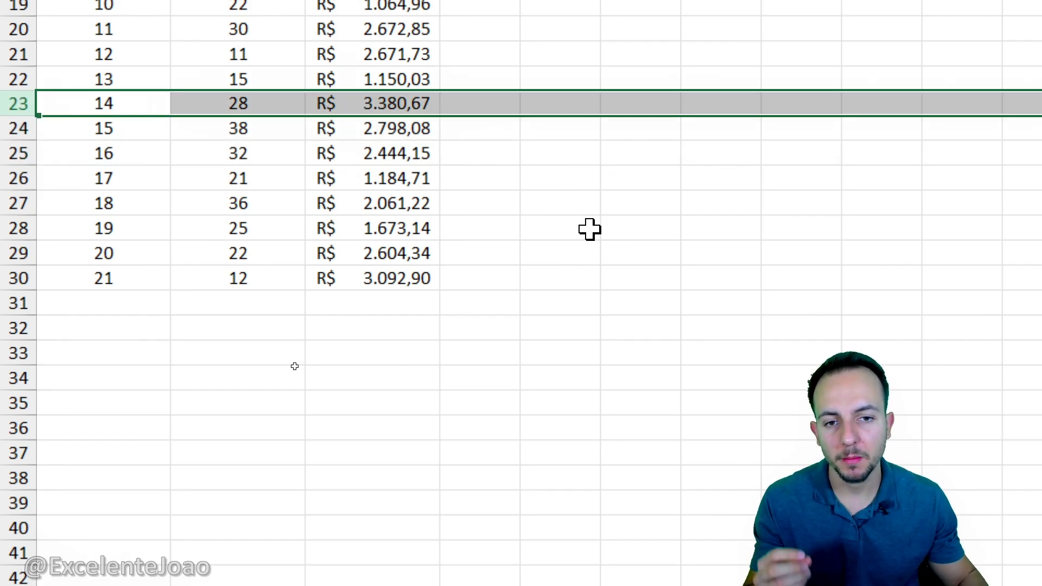
- Circle in red the empty cell beside week 21's total and the Total R$ values, and clear the marks
scroll(427, 250, up, 3)
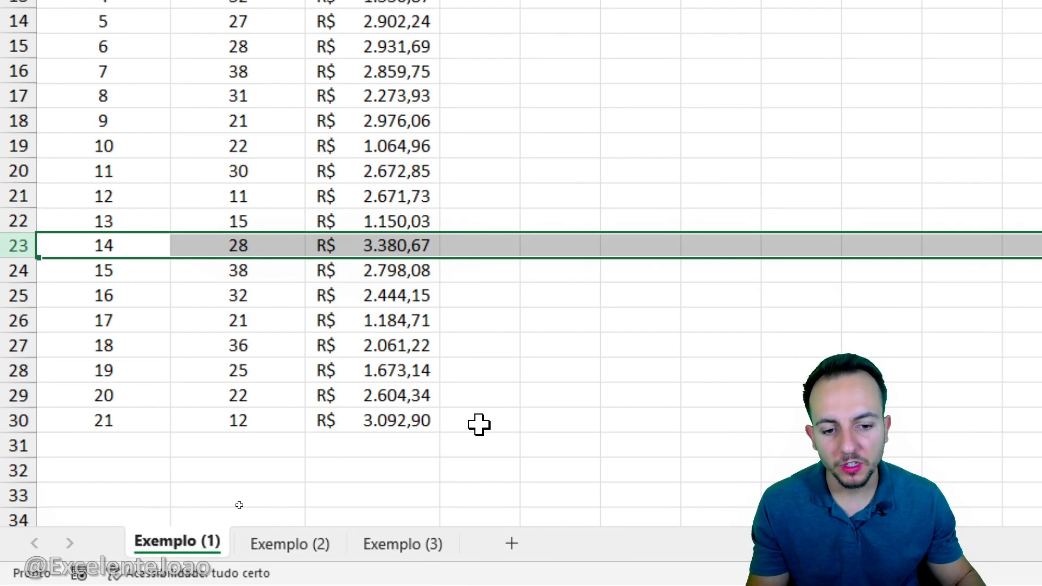
click(479, 424)
mouse_move(504, 403)
mouse_down()
mouse_move(493, 437)
mouse_move(477, 392)
mouse_up()
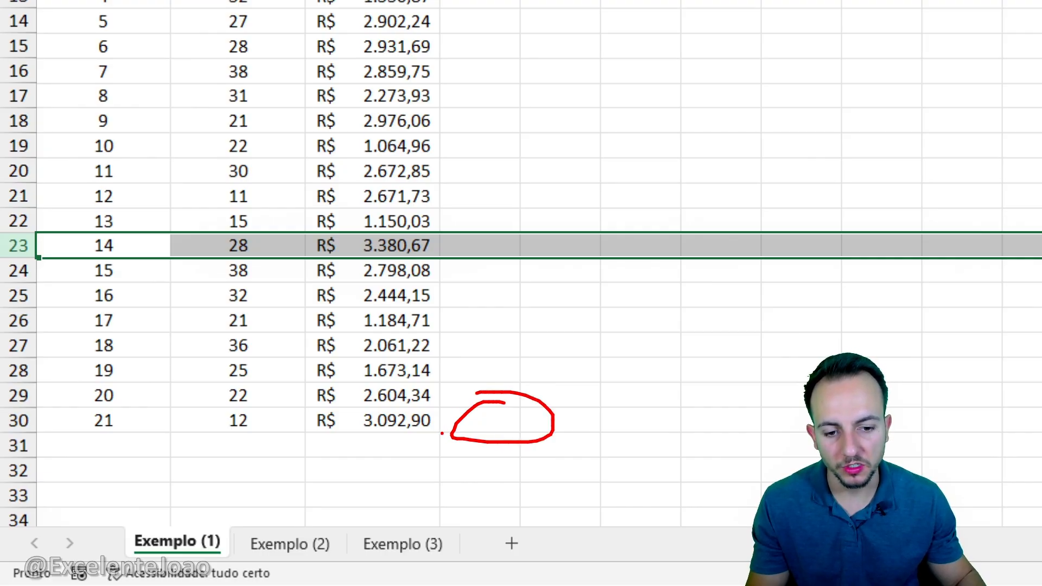
mouse_move(442, 432)
mouse_down()
mouse_move(328, 312)
mouse_move(350, 41)
mouse_move(459, 315)
mouse_move(435, 434)
mouse_up()
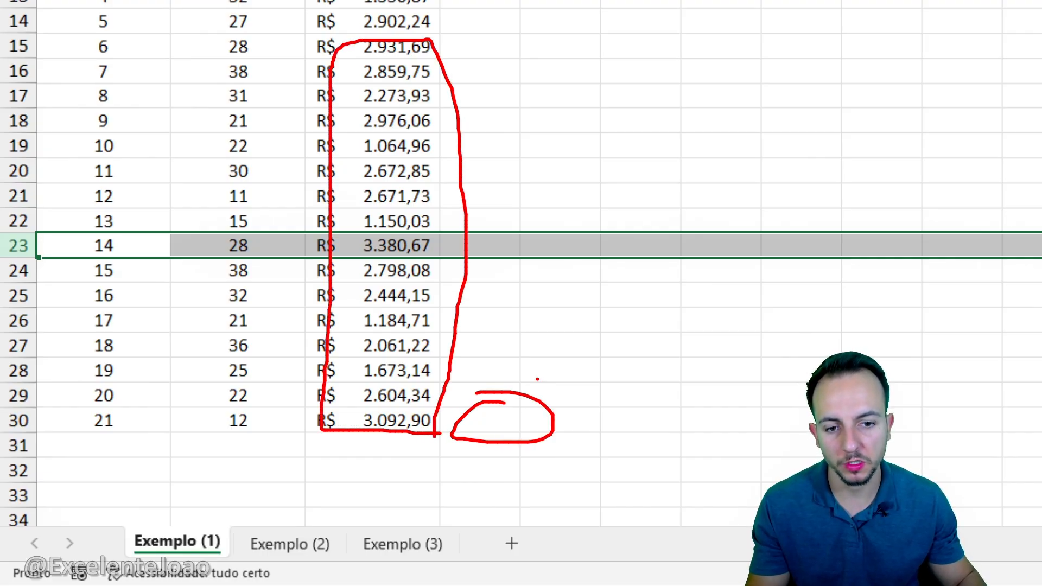
key(Escape)
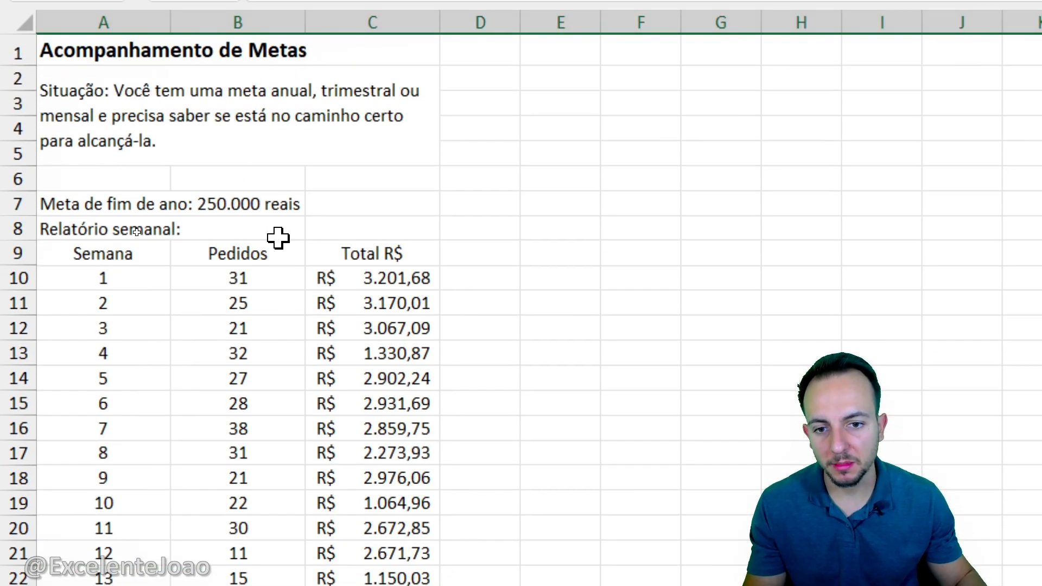
- Point out the 250.000 reais goal amount with a red box and arrow, and clear the marks
drag(183, 183, 312, 222)
drag(400, 231, 328, 211)
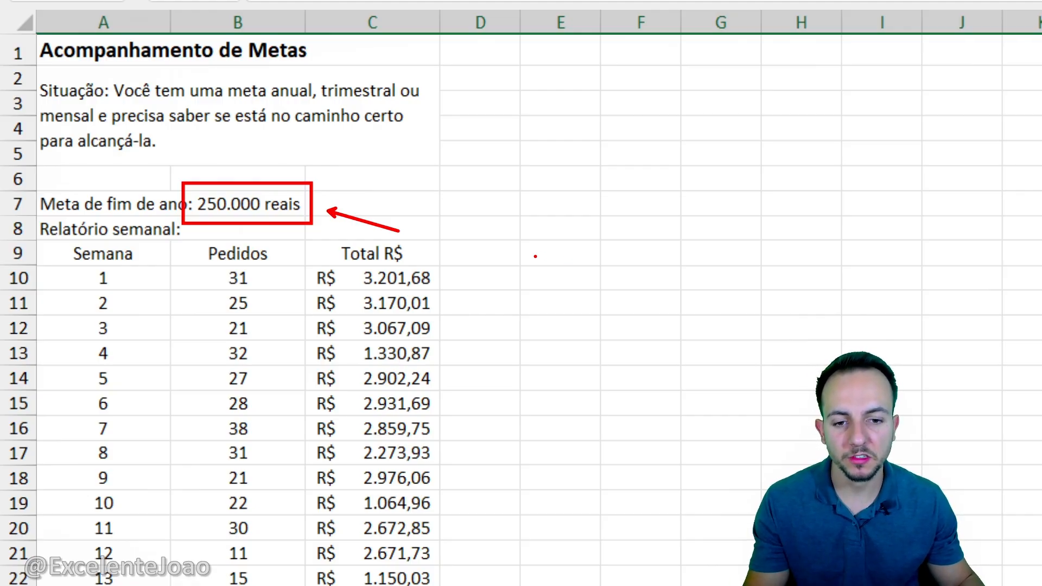
key(Escape)
- Insert a 2D clustered column chart of the Total R$ column, with the chart enlarged beside the table
drag(423, 274, 408, 509)
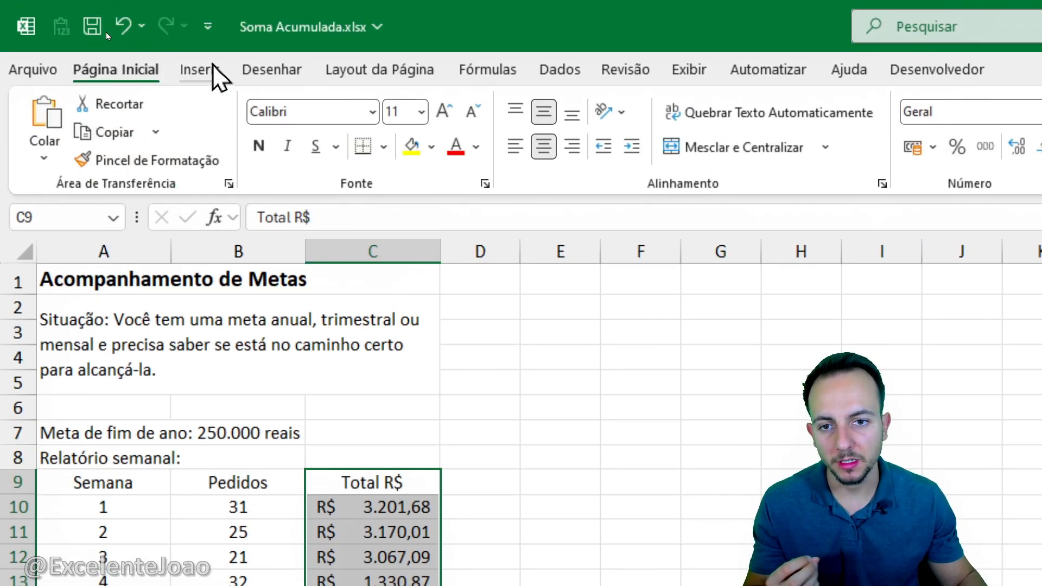
click(209, 69)
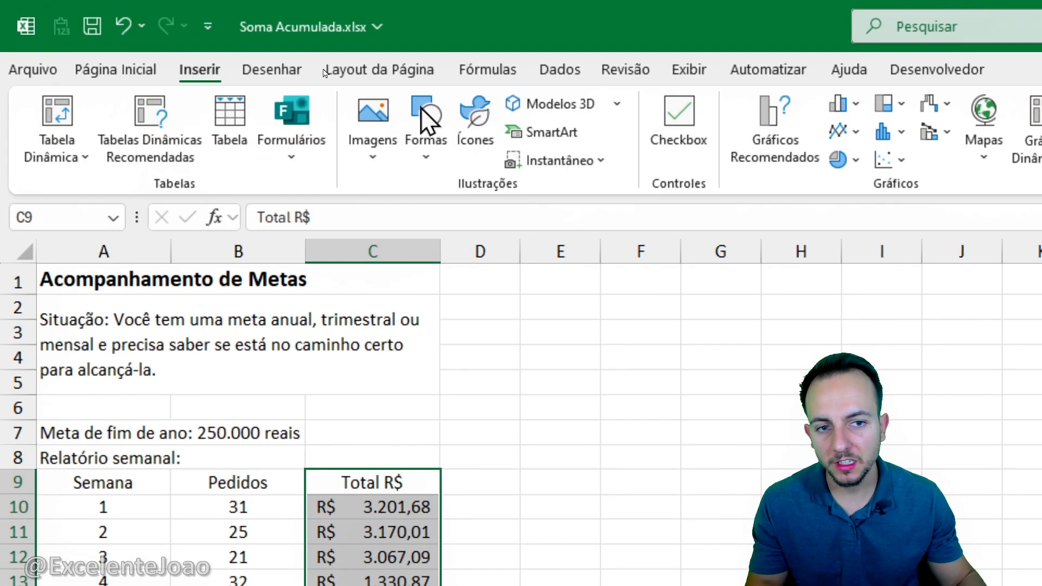
click(856, 104)
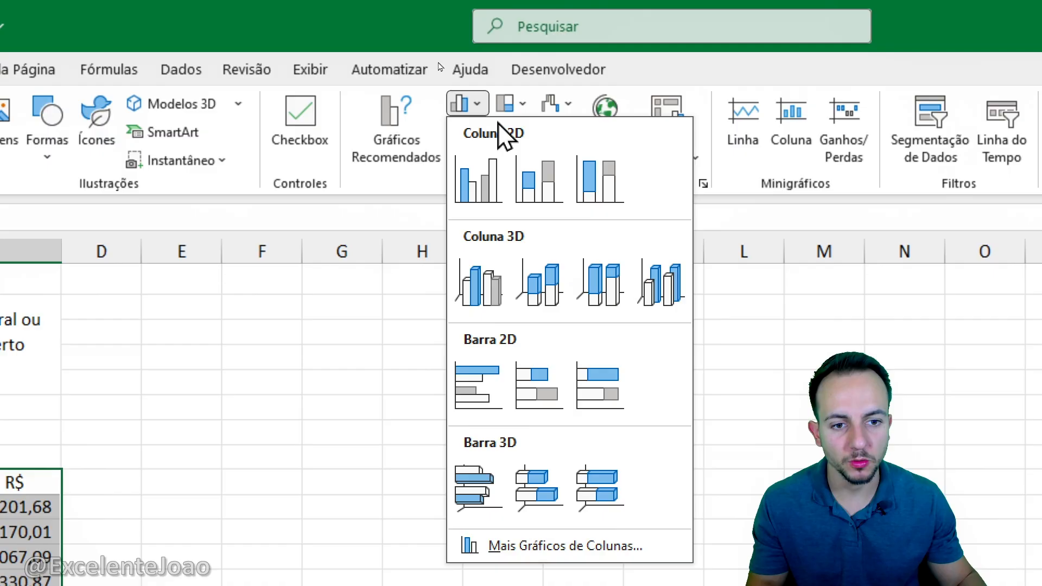
click(483, 168)
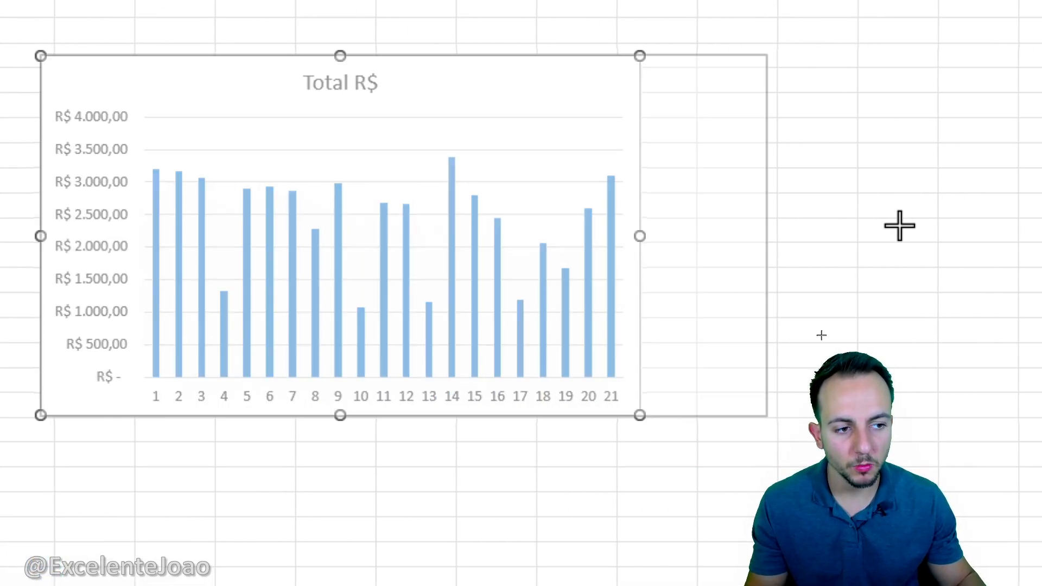
click(475, 479)
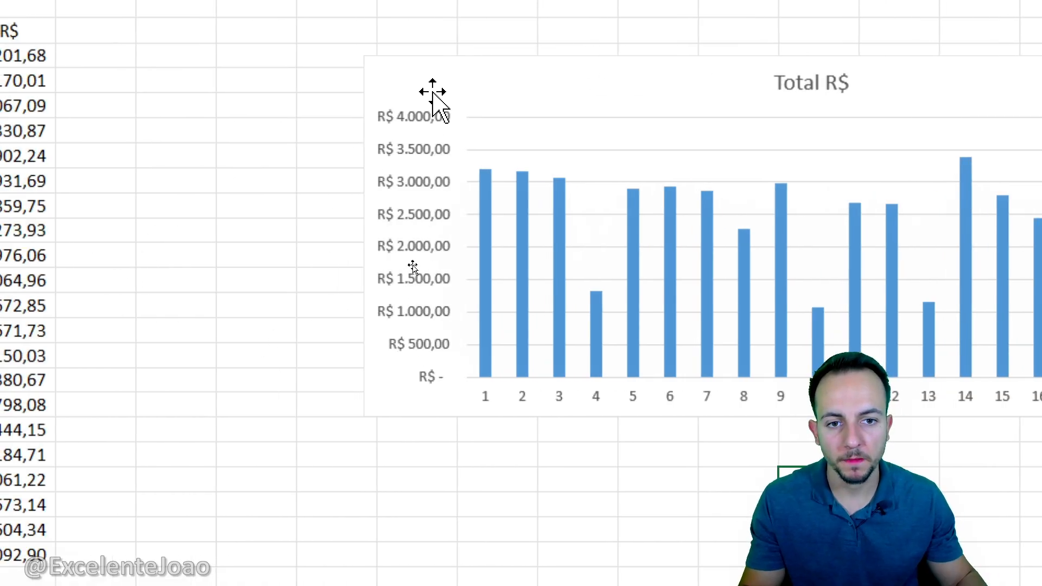
- Delete the Total R$ column chart from the sheet
click(433, 99)
key(Delete)
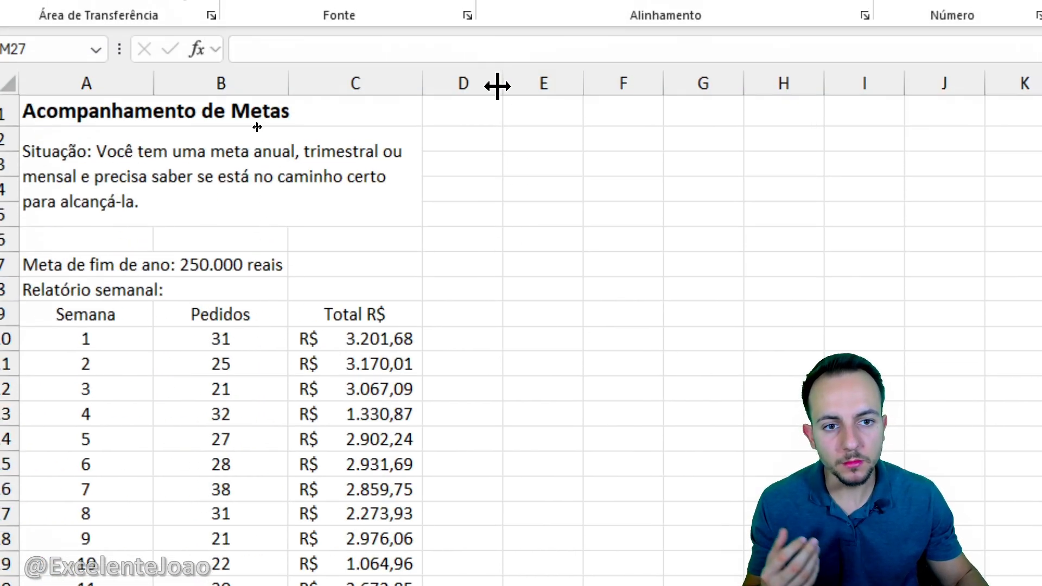
- Widen column D and enter the heading ACUMULUADO in D9, beside the Total R$ heading
drag(502, 84, 584, 84)
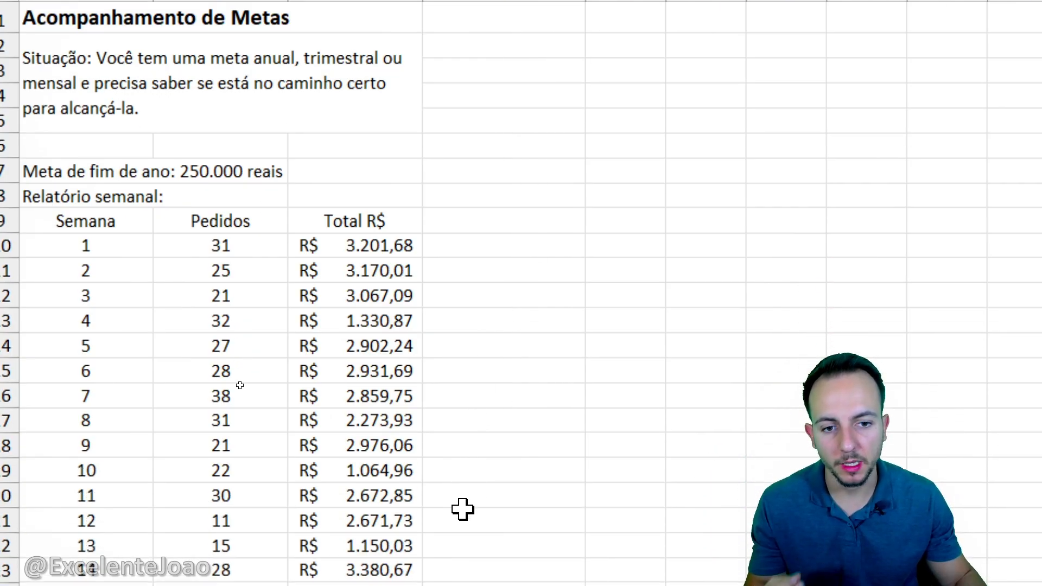
click(493, 313)
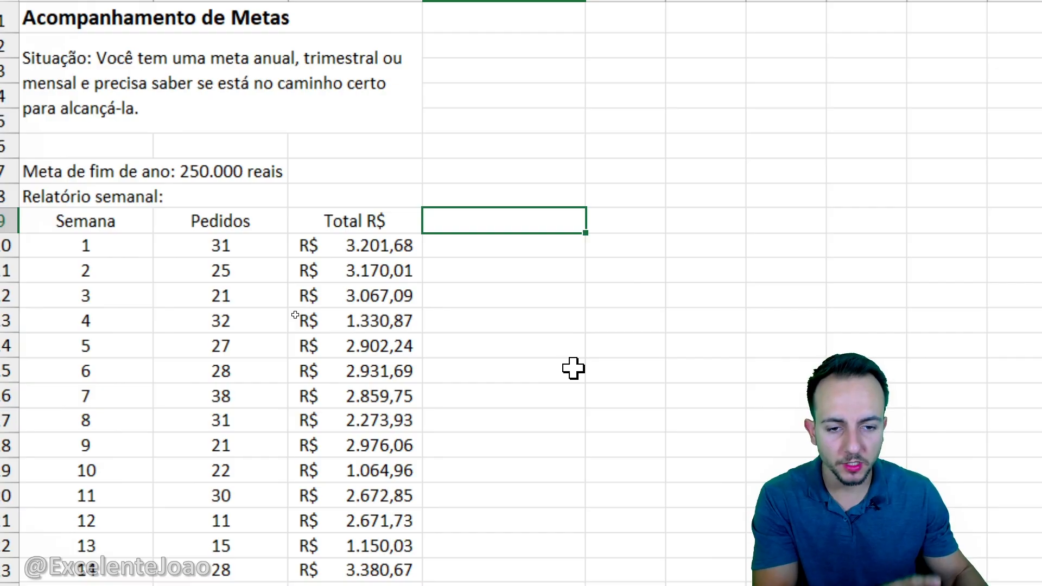
text(A)
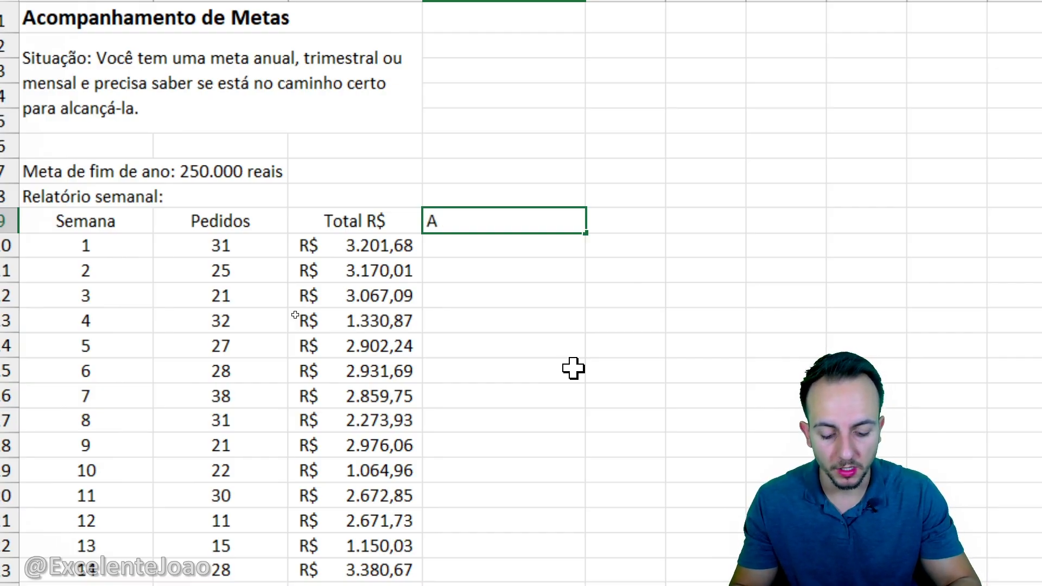
text(CUMULADO)
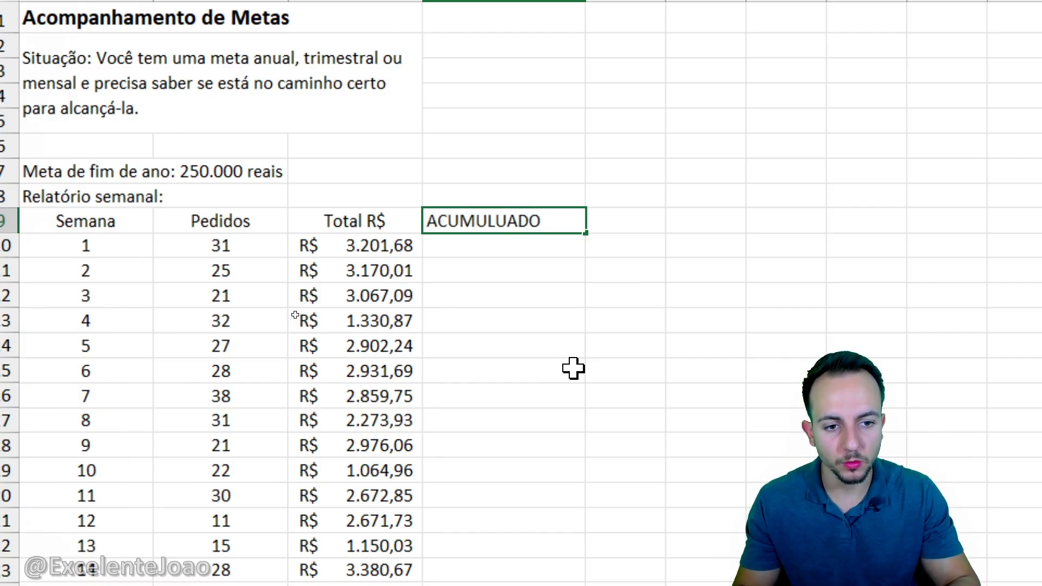
key(Return)
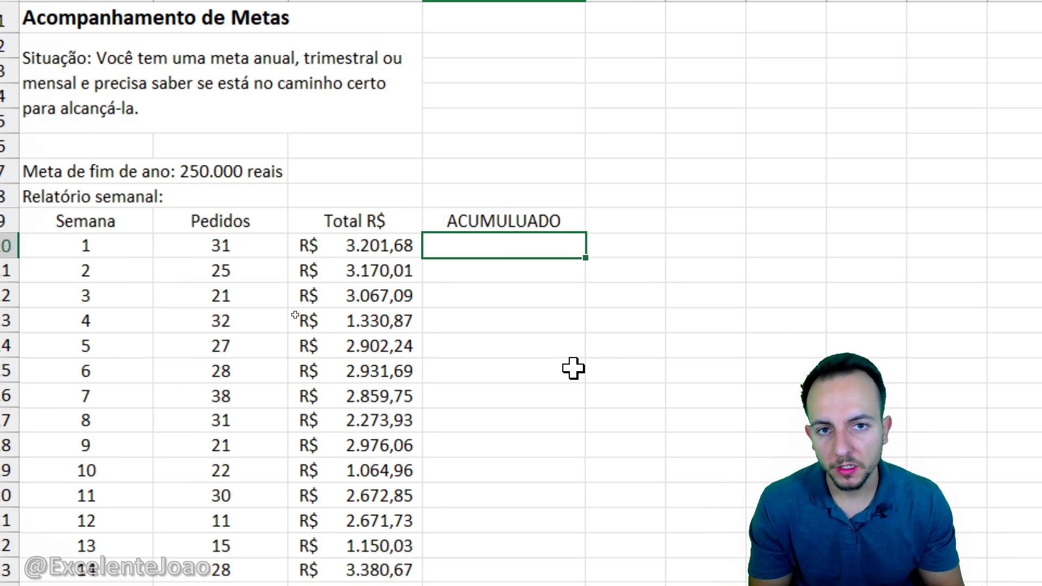
- Start the running total for week 1 in D10 with the formula =C10
text(=)
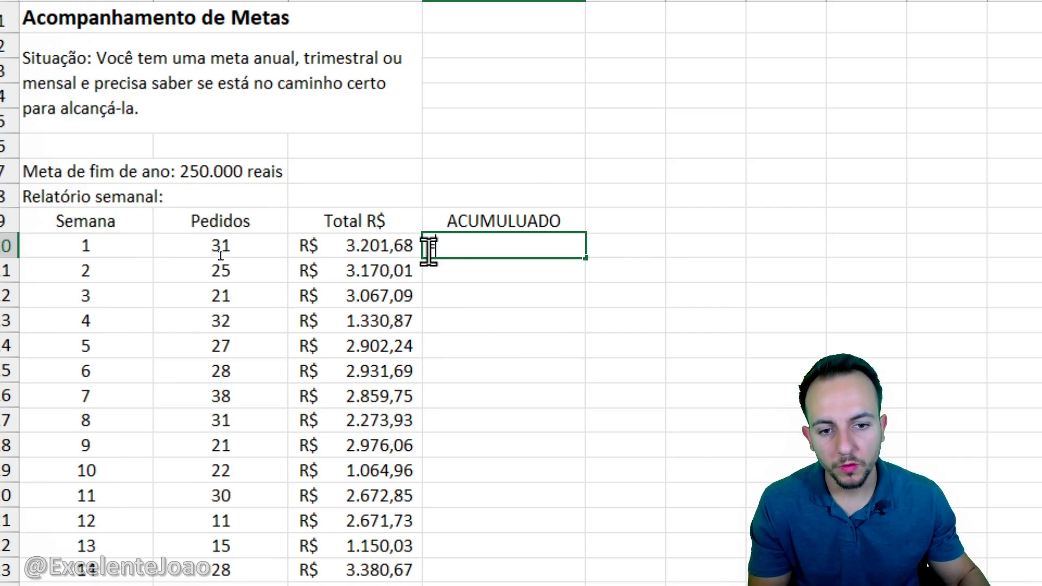
click(391, 245)
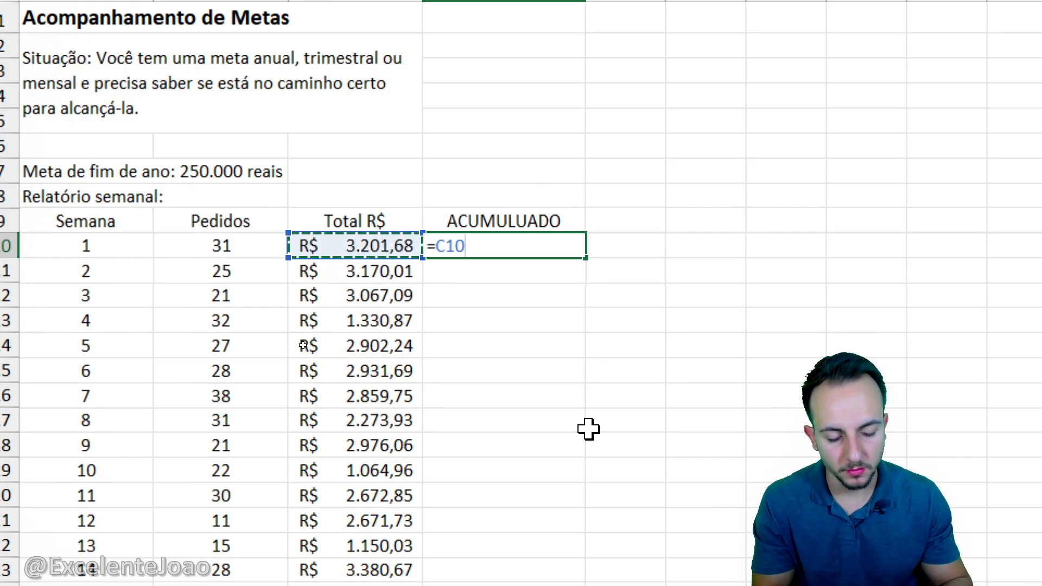
key(Return)
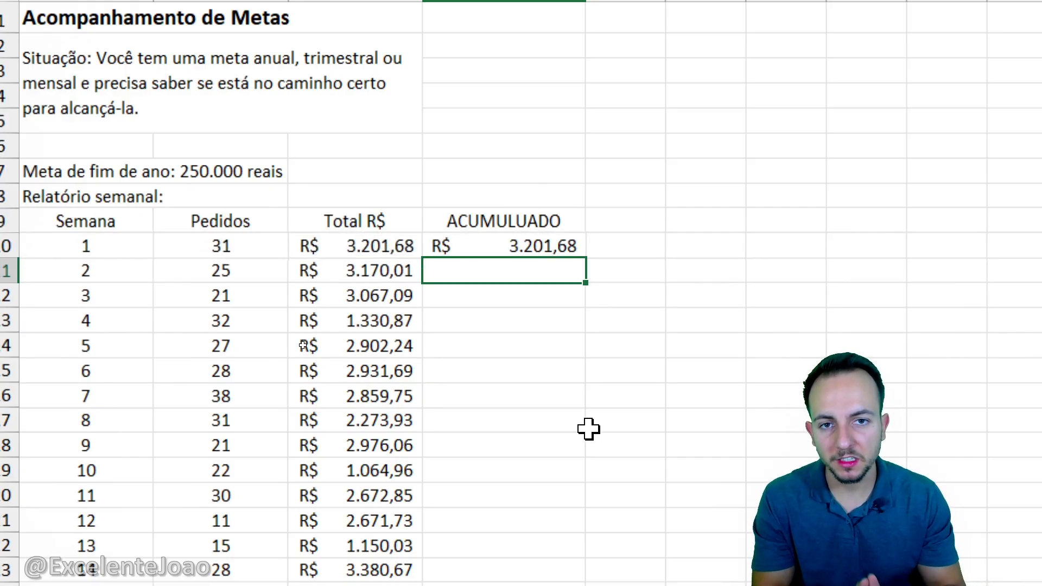
- Enter the week 2 running total in D11 as =D10+C11
text(=)
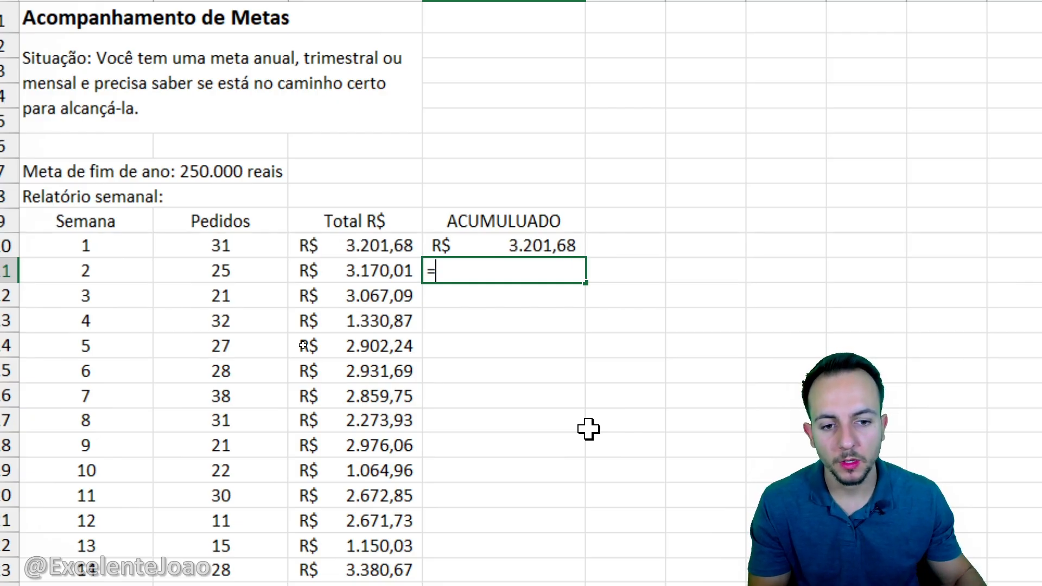
click(478, 245)
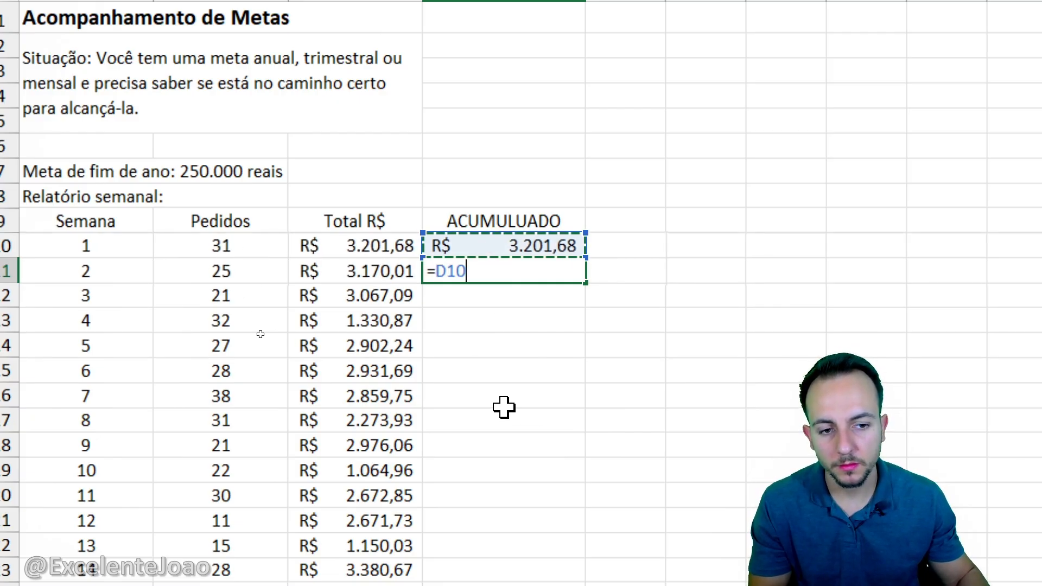
text(+)
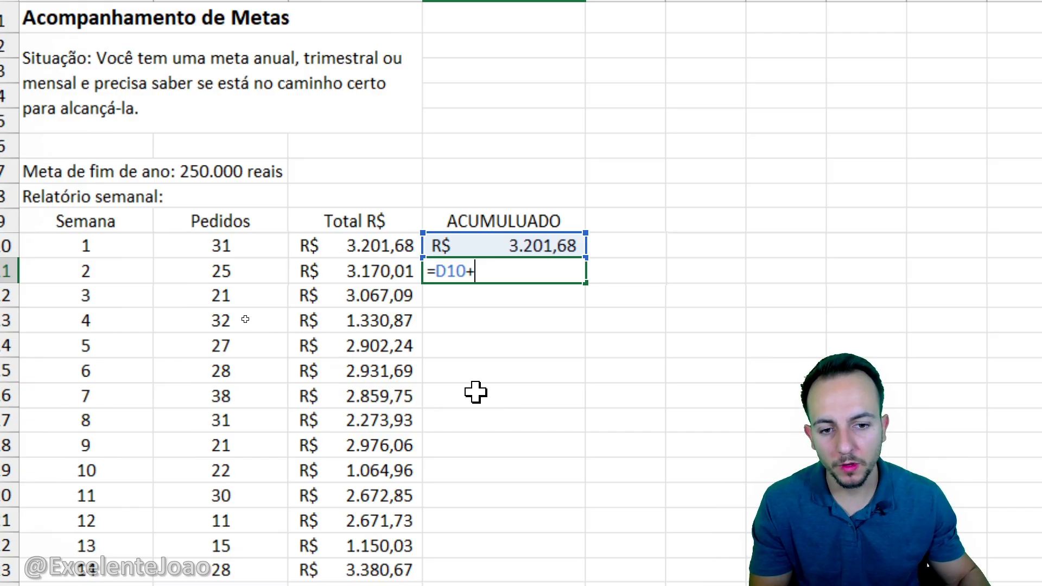
click(399, 274)
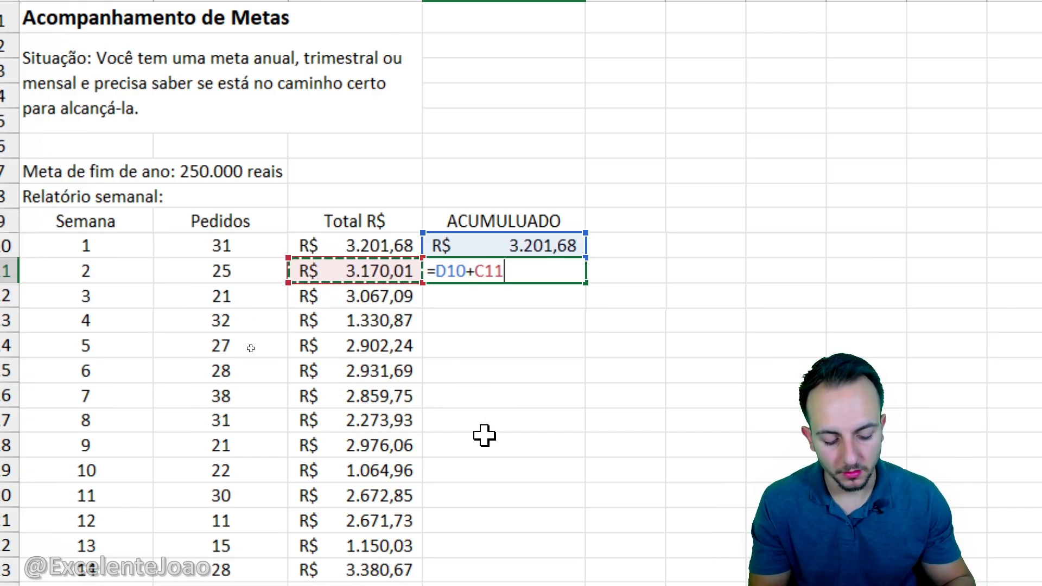
key(Return)
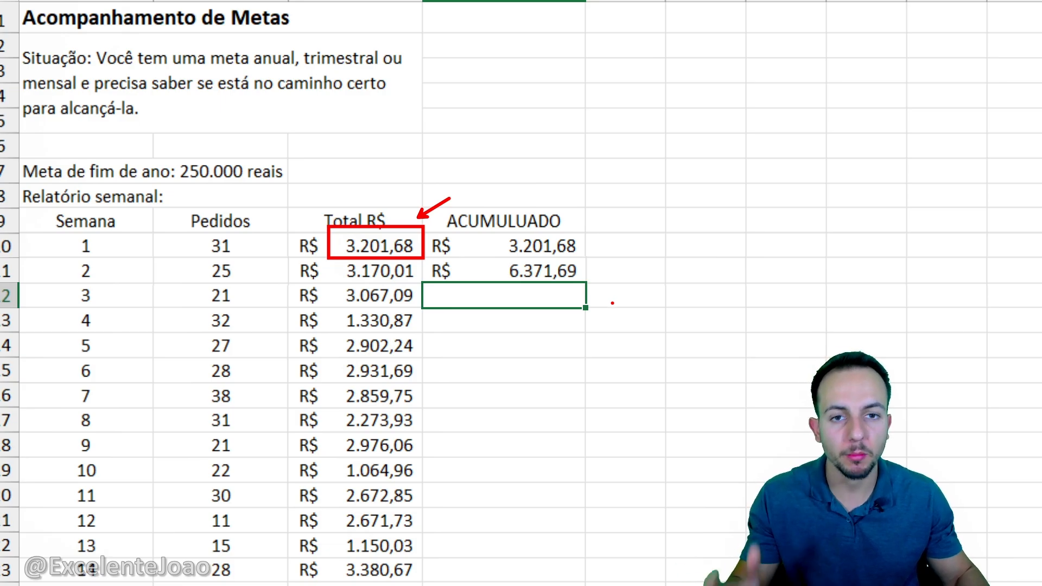
- Enter the week 3 running total in D12 as =D11+C12
click(558, 272)
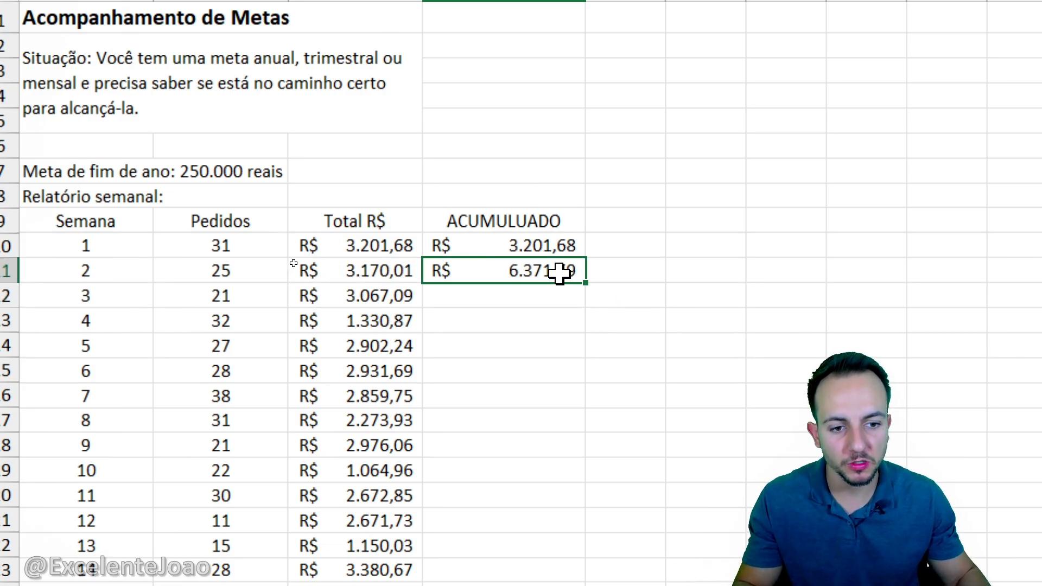
key(Down)
key(Down)
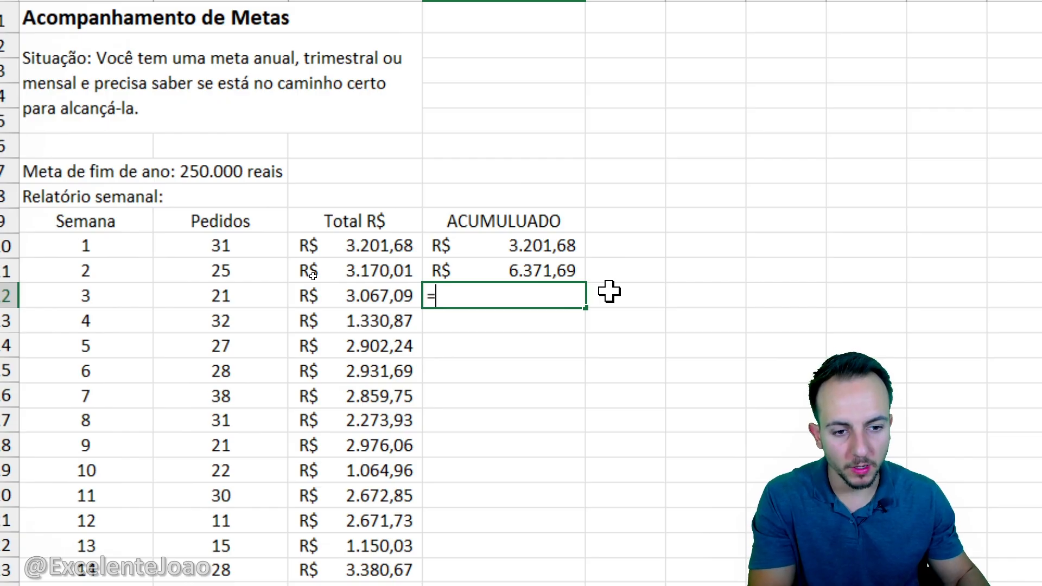
click(545, 271)
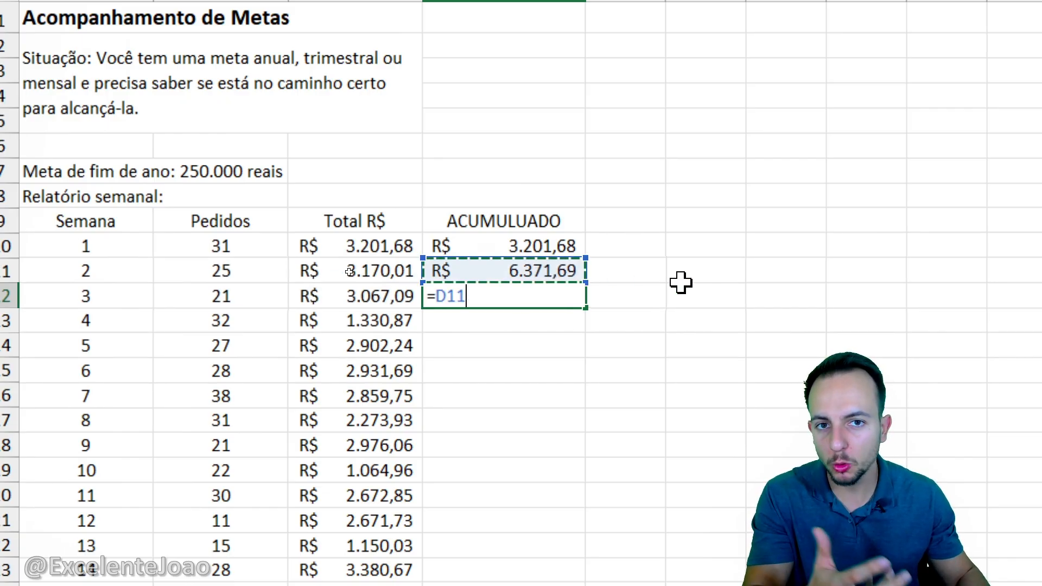
text(+)
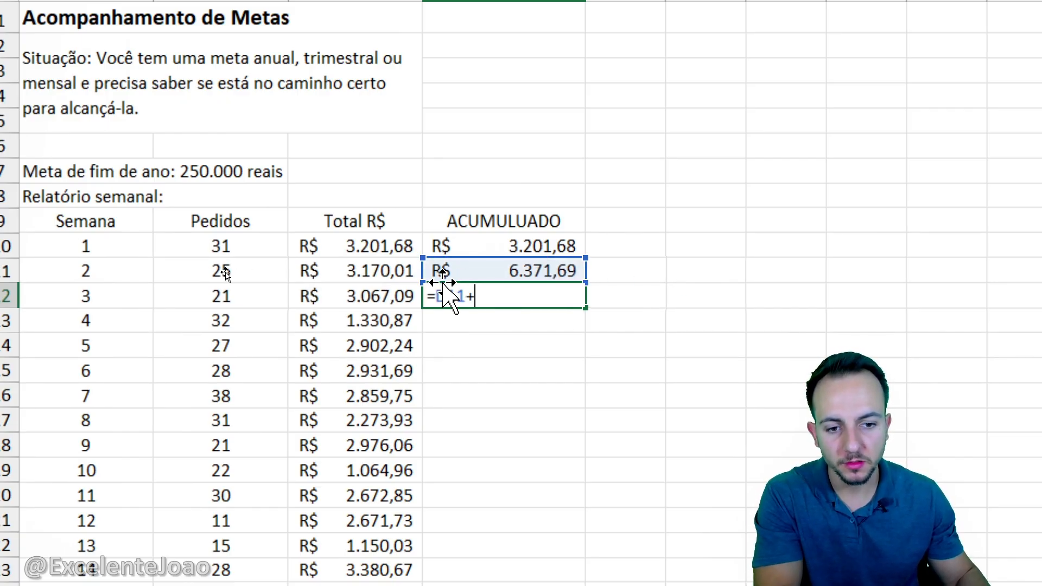
click(353, 295)
key(Return)
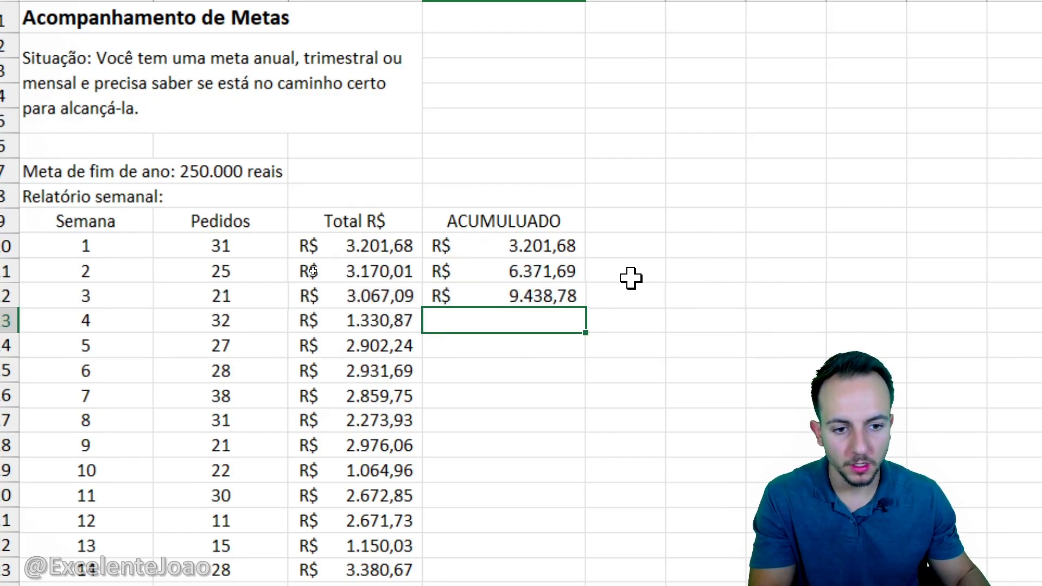
- Fill the week 3 running total formula down column D to week 21 in row 30
click(564, 297)
drag(584, 307, 532, 505)
click(705, 509)
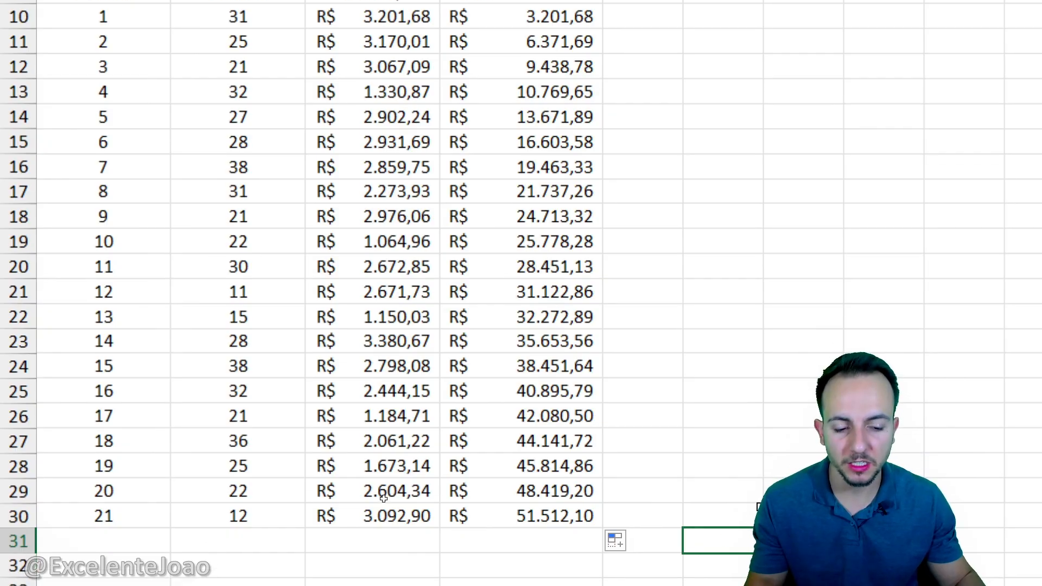
- Insert a 2D clustered column chart of the ACUMULUADO column, D9 to D30, and widen the chart
drag(552, 107, 516, 507)
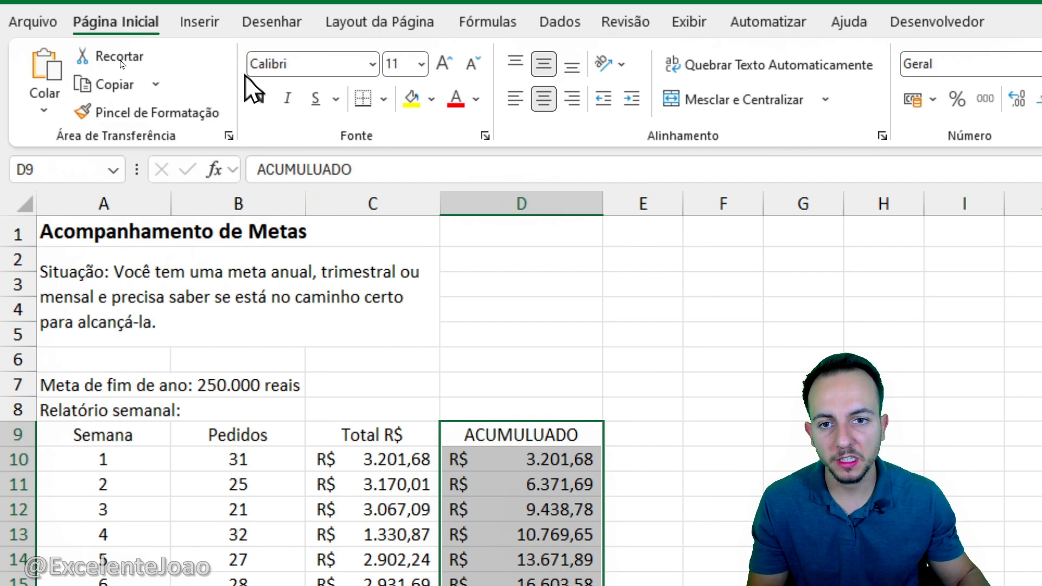
click(199, 22)
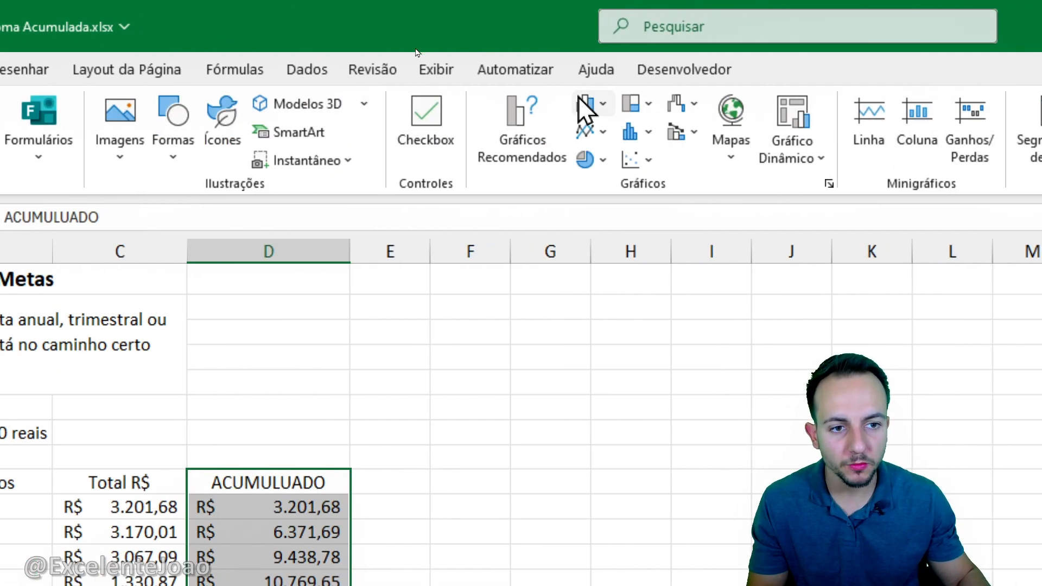
click(838, 57)
click(597, 165)
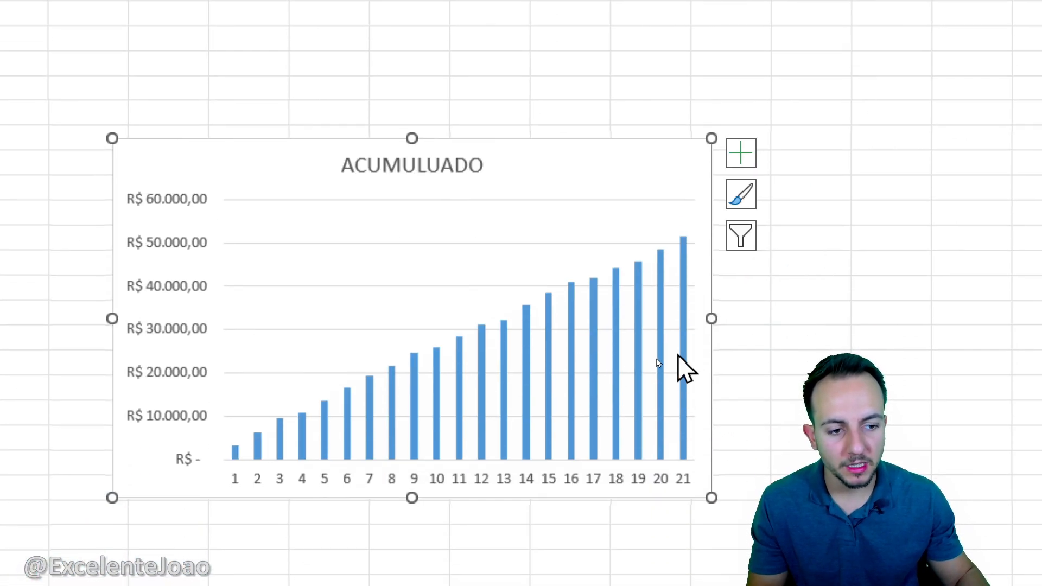
drag(711, 318, 1041, 320)
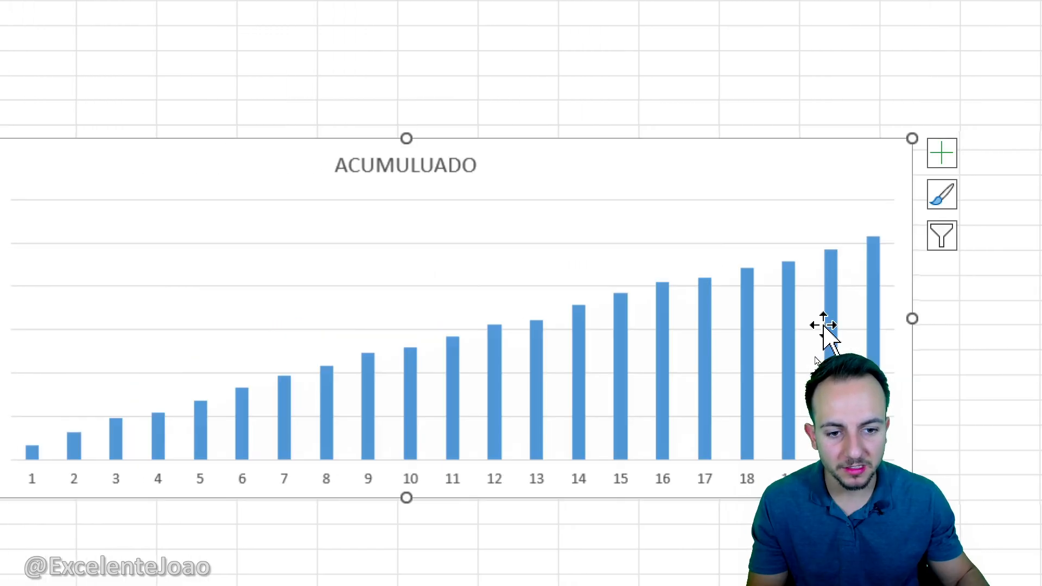
click(277, 509)
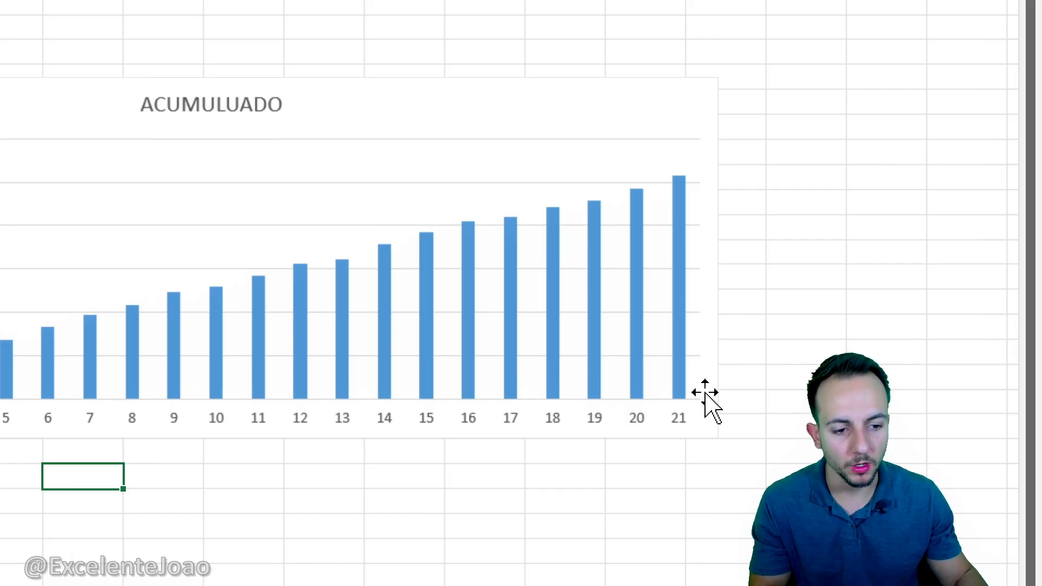
- Show the value of the week 21 bar in the ACUMULUADO chart, mark it in red, and clear the marks
mouse_move(675, 266)
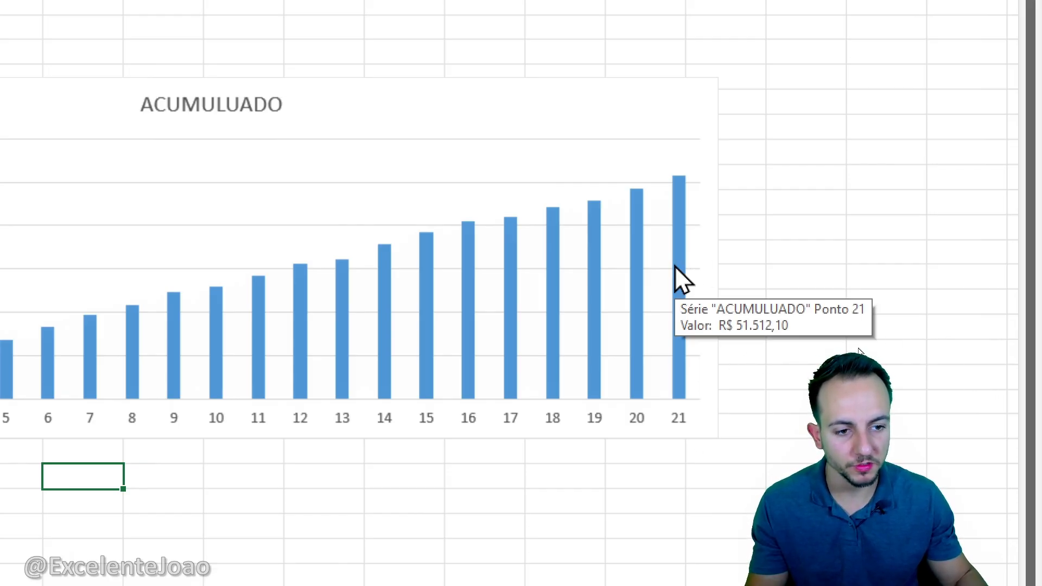
drag(772, 336, 794, 335)
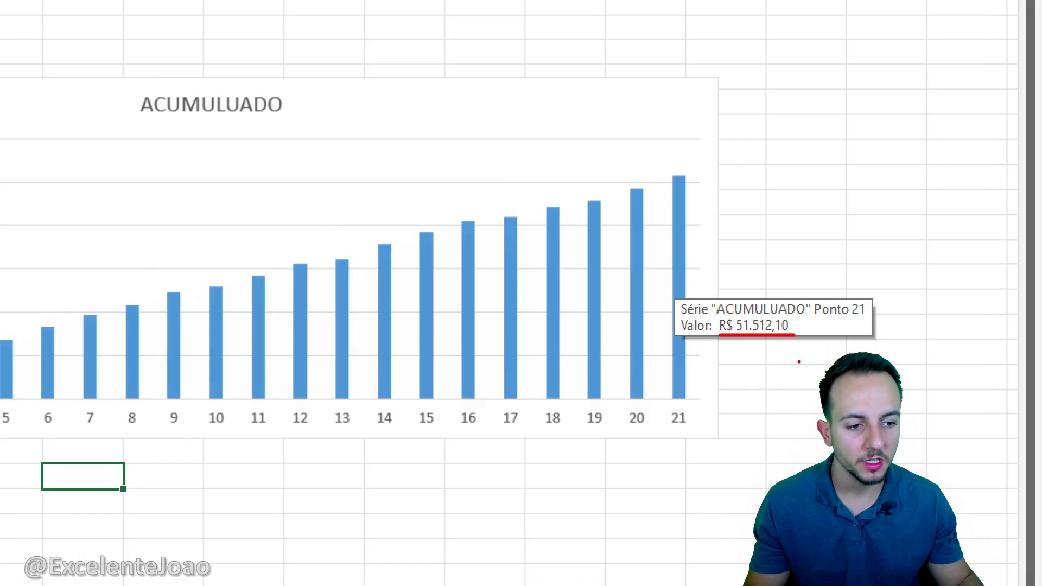
mouse_move(792, 304)
mouse_down()
mouse_move(710, 325)
mouse_move(744, 290)
mouse_up()
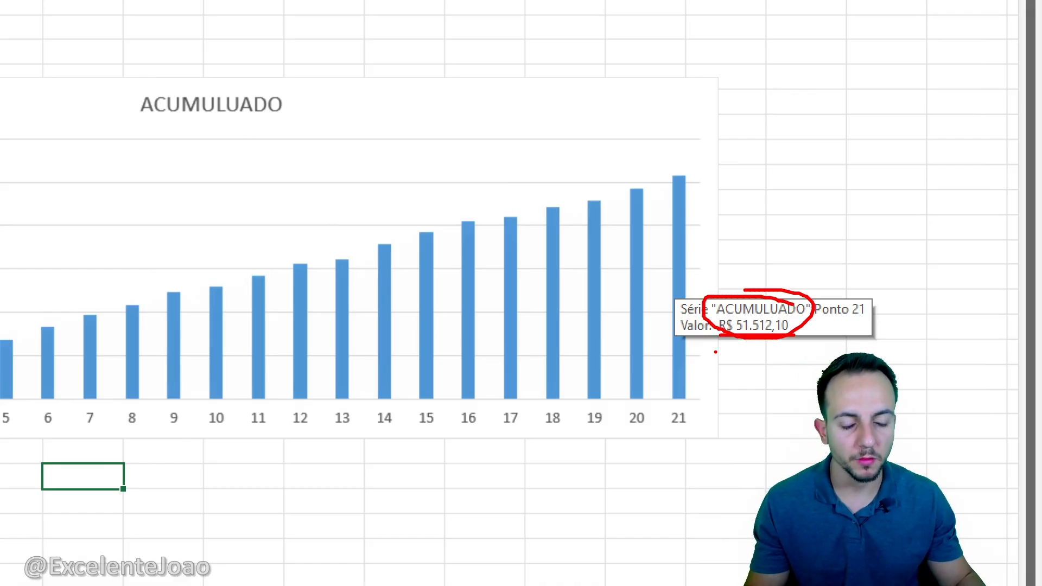
key(Escape)
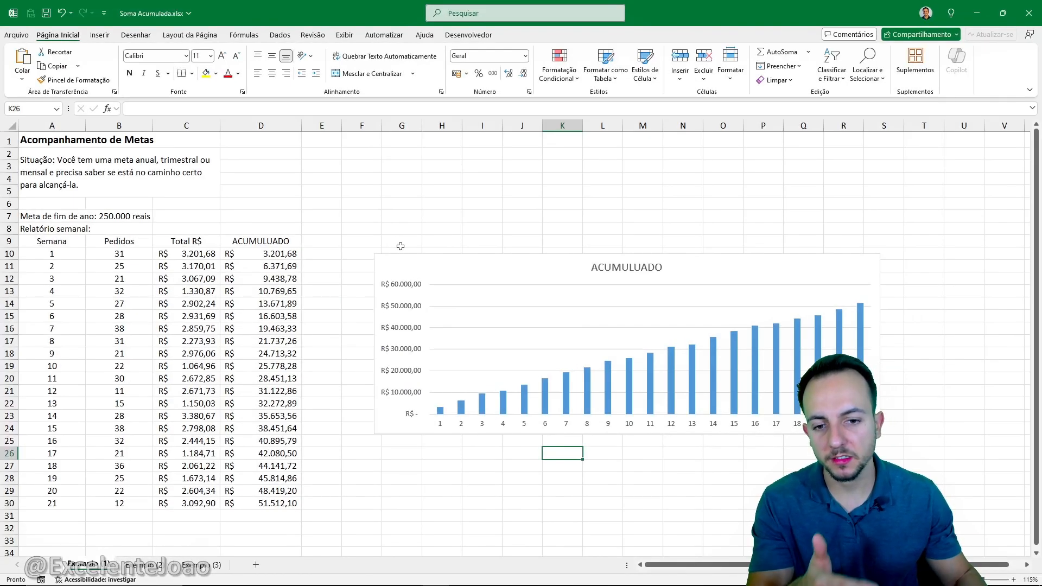
- Open the Exemplo (2) sheet, point out the monthly climate table with a red box and arrow, and undo the marks
click(157, 564)
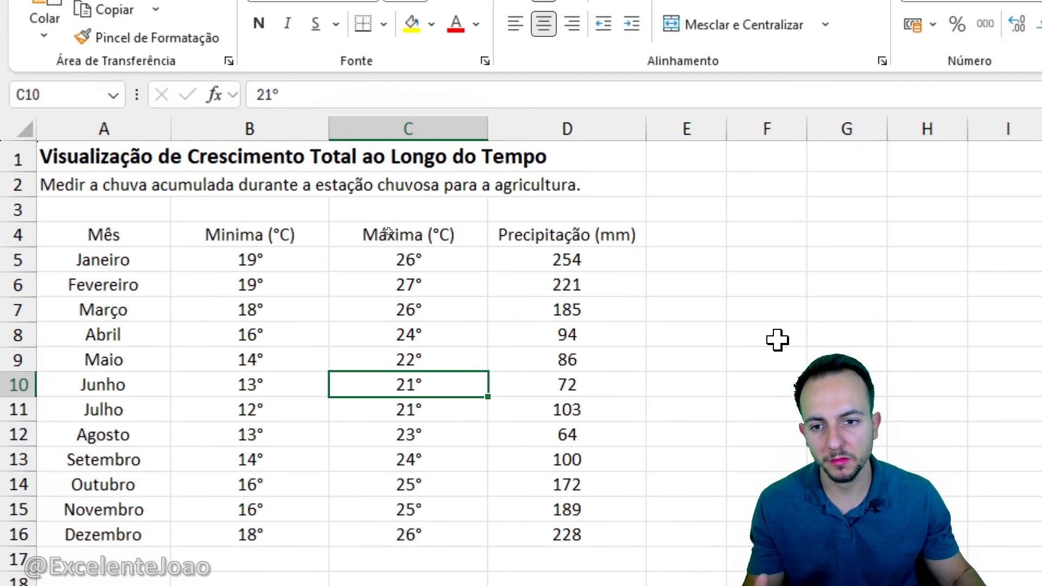
key(ctrl+2)
mouse_move(22, 204)
mouse_down()
mouse_move(69, 242)
mouse_move(616, 519)
mouse_move(657, 553)
mouse_up()
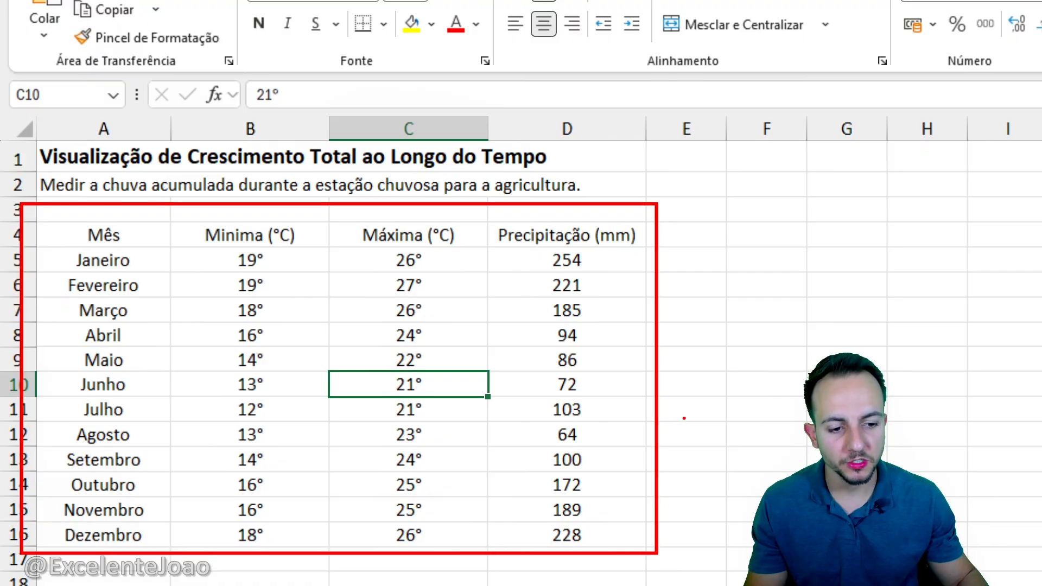
drag(683, 417, 738, 369)
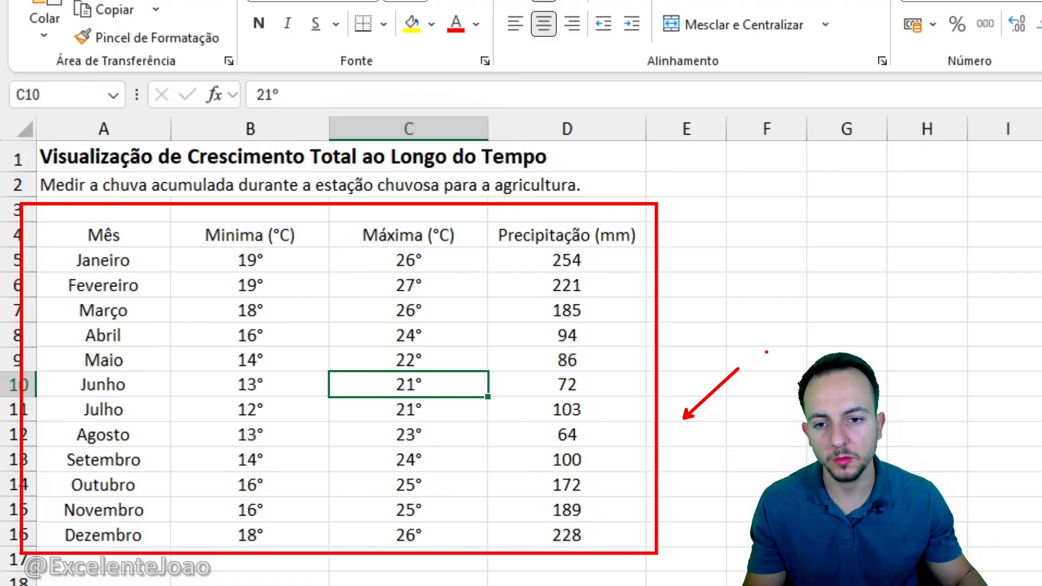
key(ctrl+z)
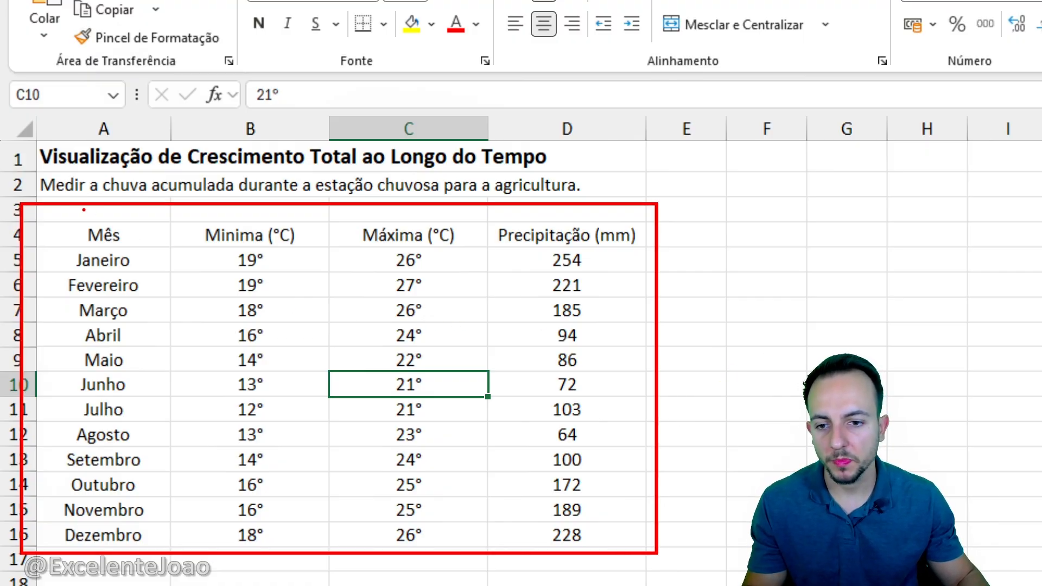
key(ctrl+z)
- Box the Mês, Minima, Máxima and Precipitação columns in red, add an arrow beside Precipitação, and clear the marks
mouse_move(49, 213)
mouse_down()
mouse_move(158, 461)
mouse_move(157, 552)
mouse_up()
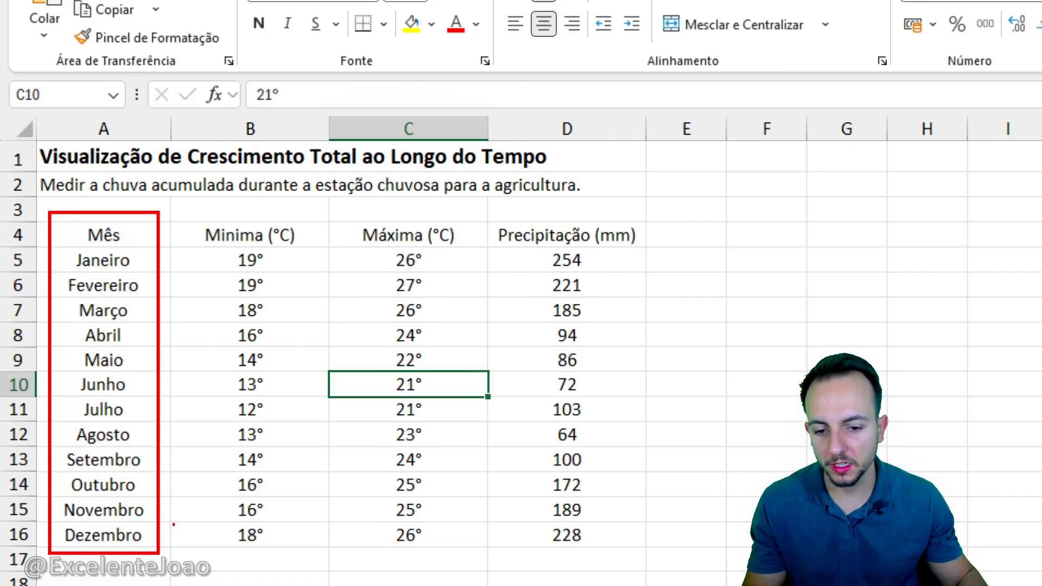
mouse_move(193, 202)
mouse_down()
mouse_move(328, 565)
mouse_move(488, 344)
mouse_move(493, 202)
mouse_move(652, 570)
mouse_up()
drag(665, 397, 710, 357)
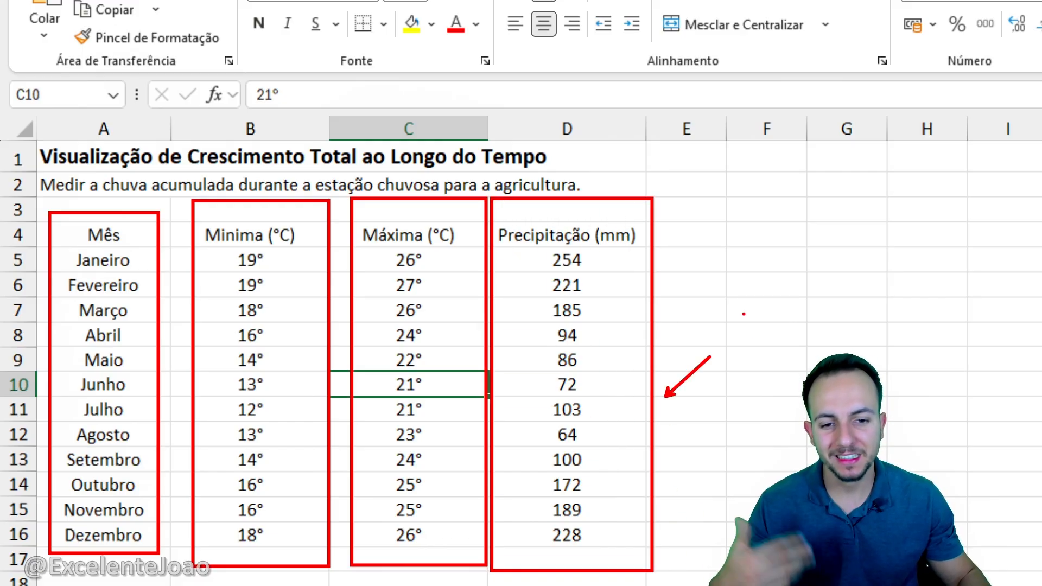
key(Escape)
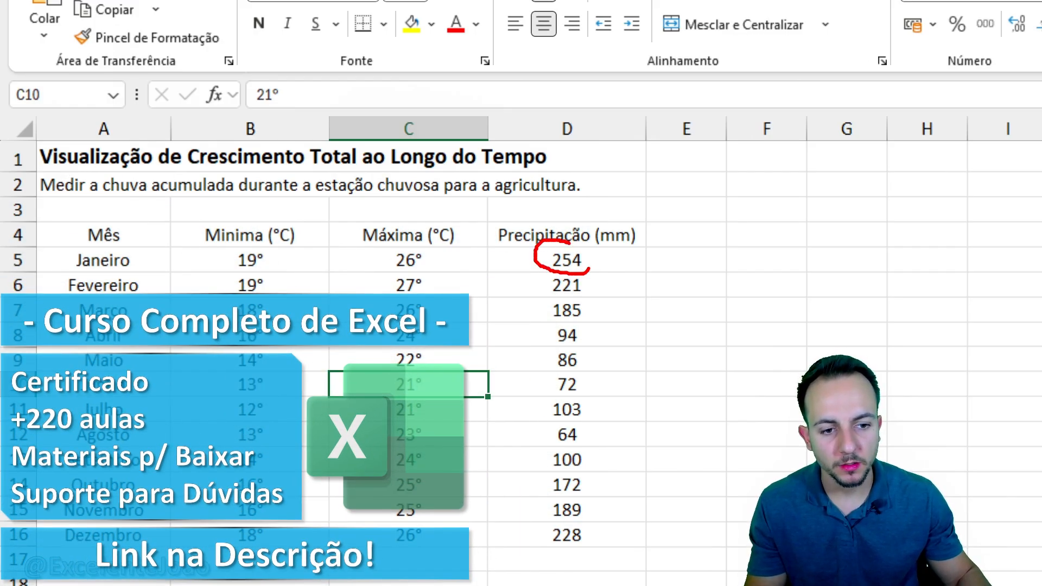
- Circle January's precipitation in red, draw a line from the month to it, mark the Precipitação column, and clear the marks
drag(538, 266, 169, 264)
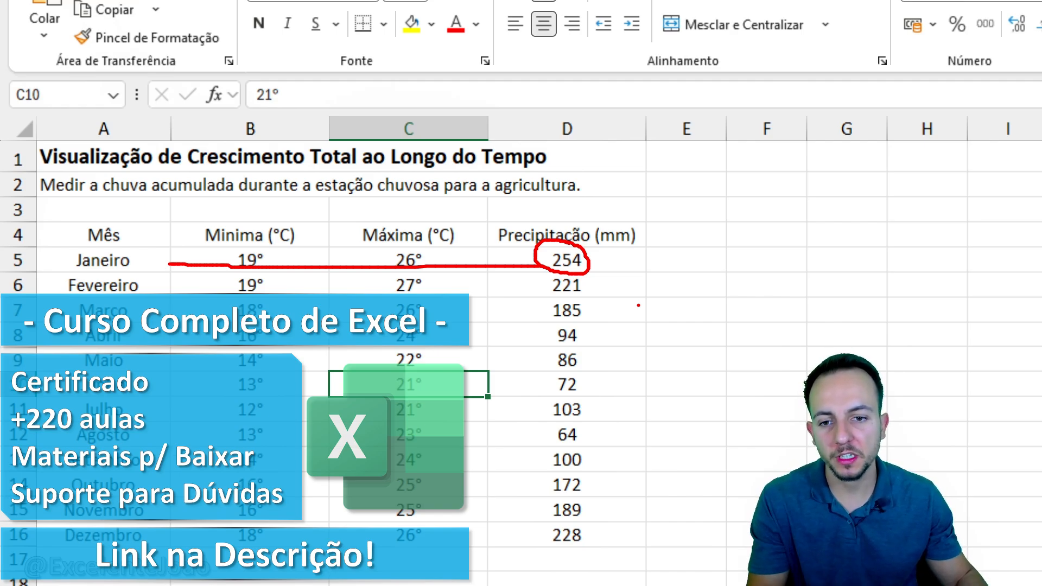
key(Escape)
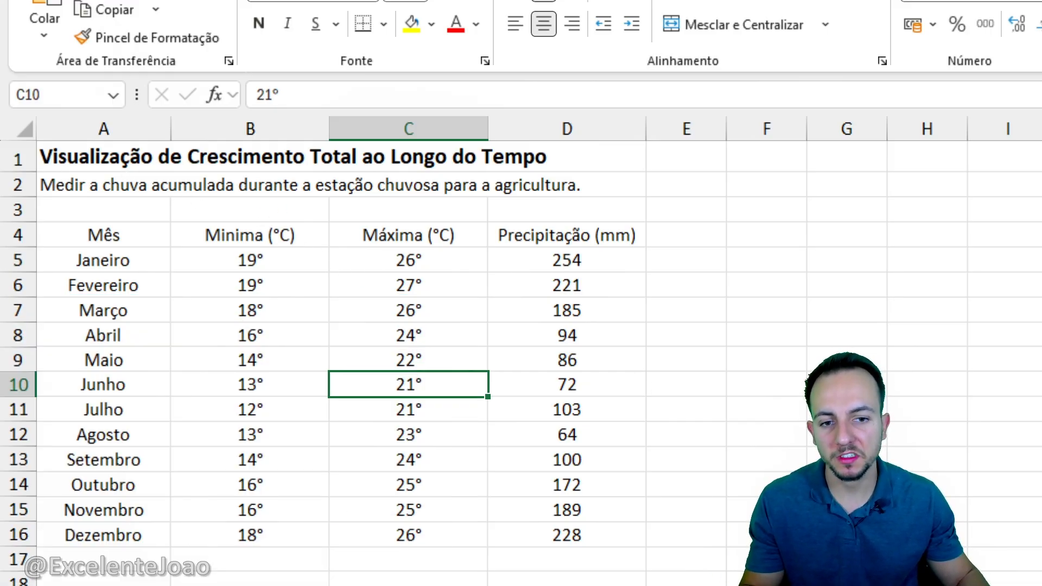
drag(483, 206, 581, 206)
key(Escape)
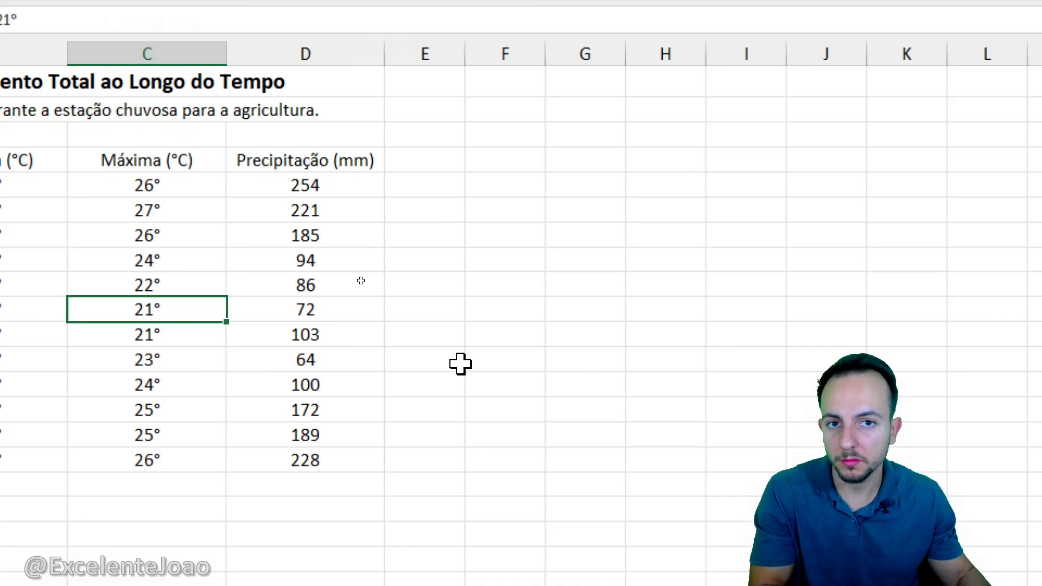
- Widen column E and enter the header ACUMULADO in E4 beside Precipitação (mm)
click(420, 163)
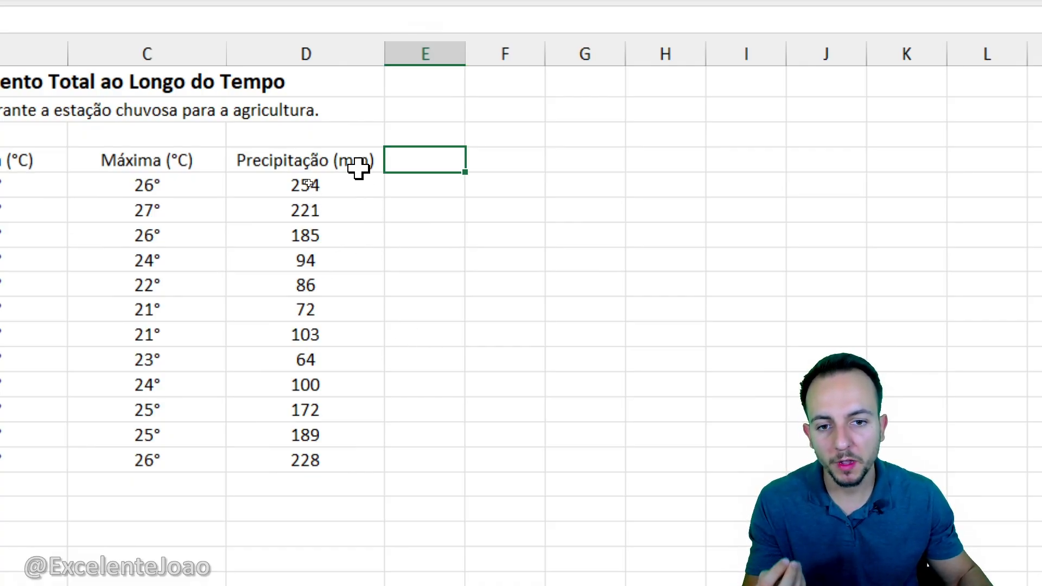
drag(358, 165, 347, 453)
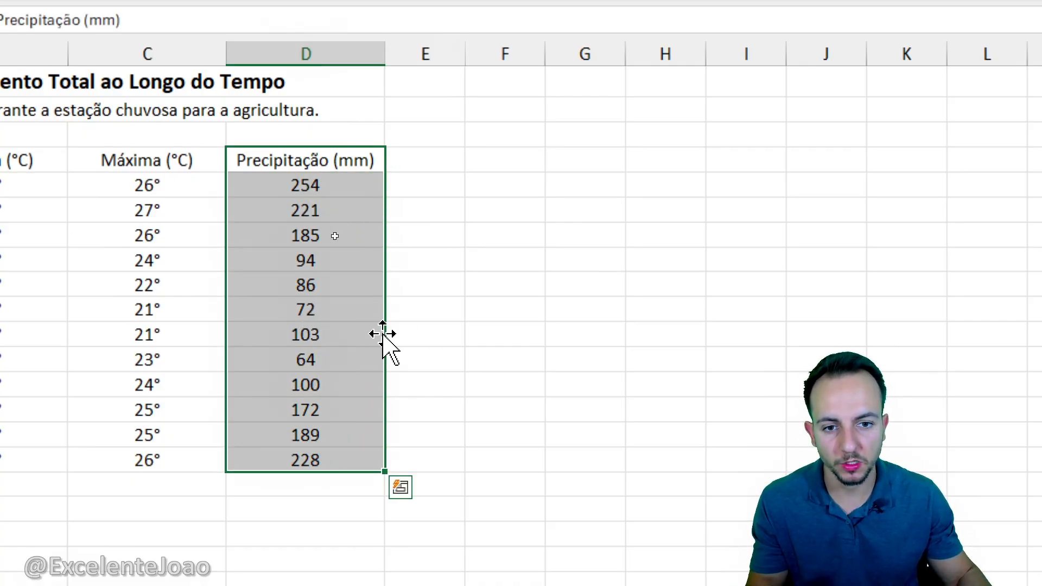
key(Right)
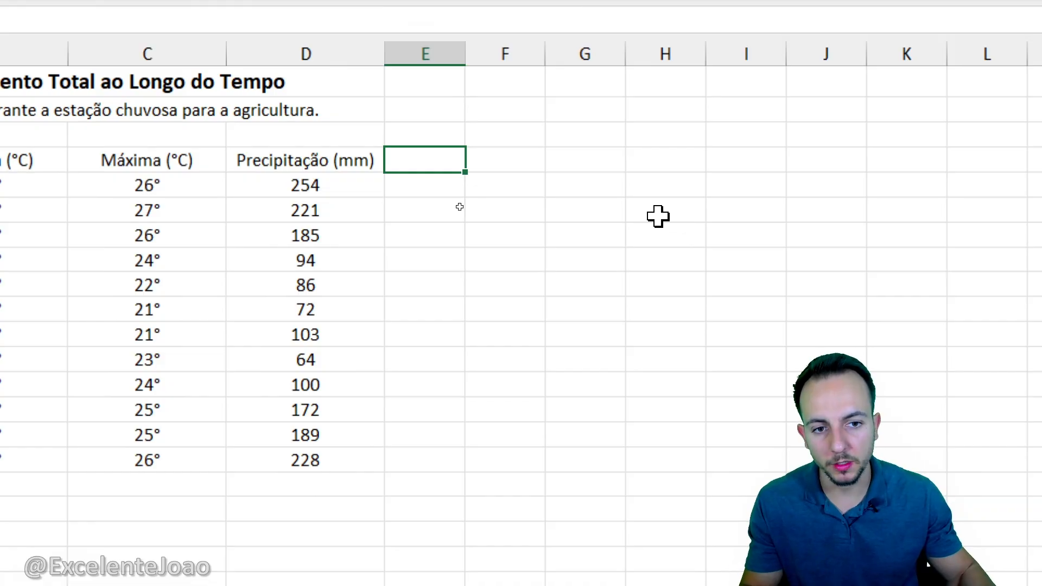
drag(465, 50, 553, 52)
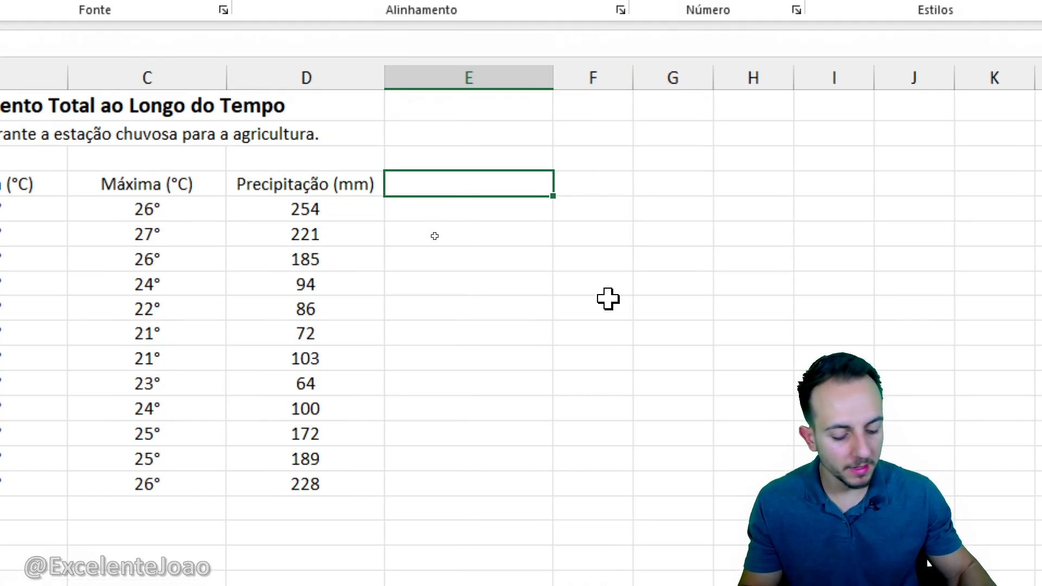
text(ACUMULADO)
key(Return)
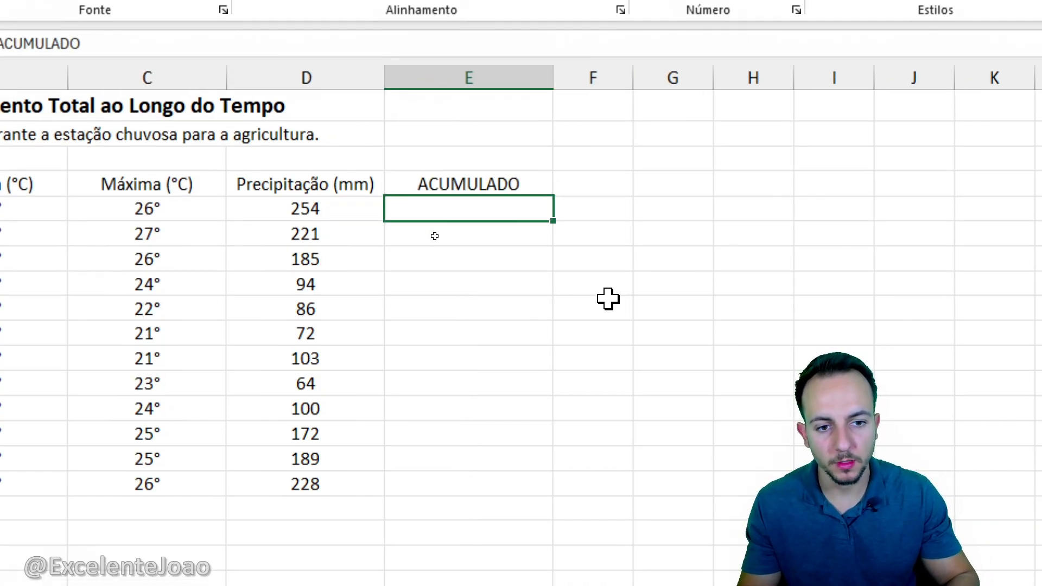
- Enter =D5 in E5 as the first accumulated precipitation value
text(=)
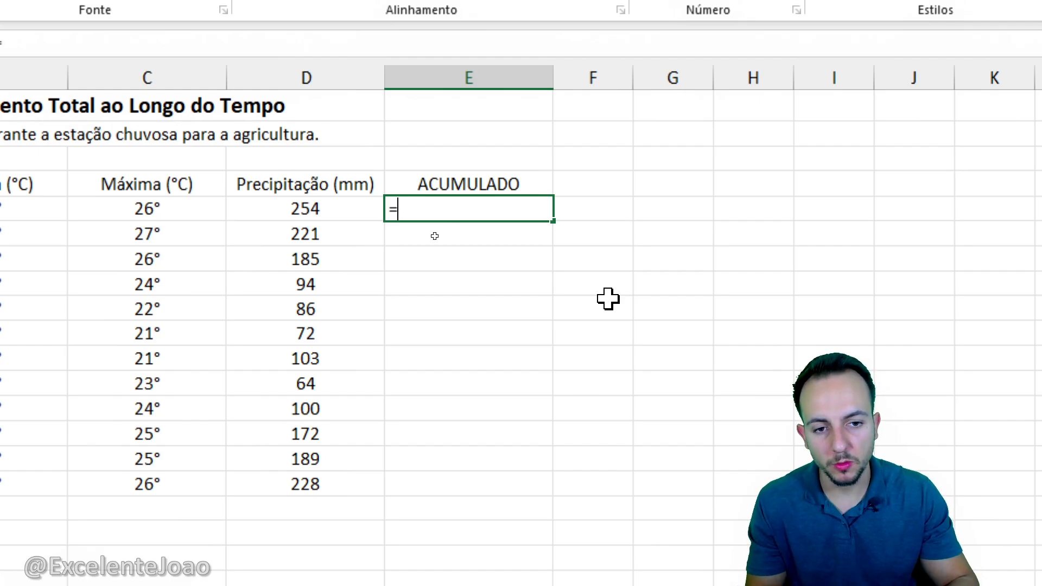
click(326, 212)
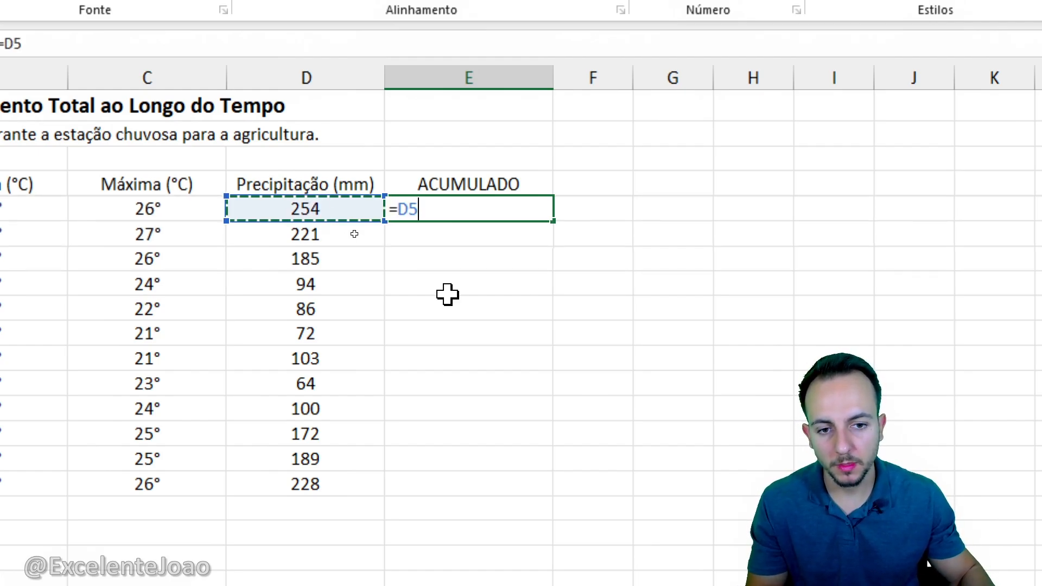
key(Return)
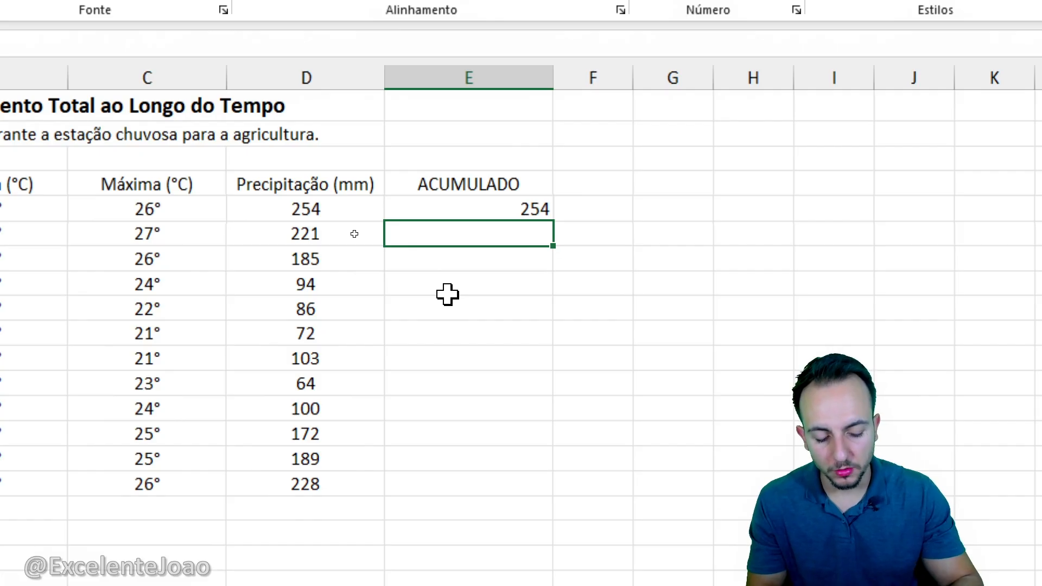
- Enter =E5+D6 in E6 and fill the formula down to E16
text(=)
click(481, 210)
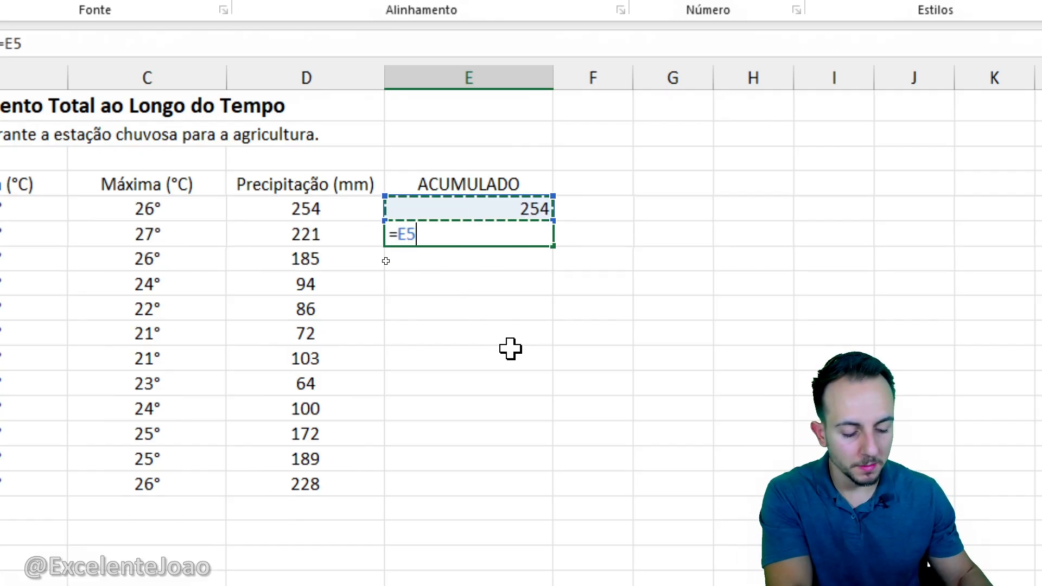
text(+)
click(346, 232)
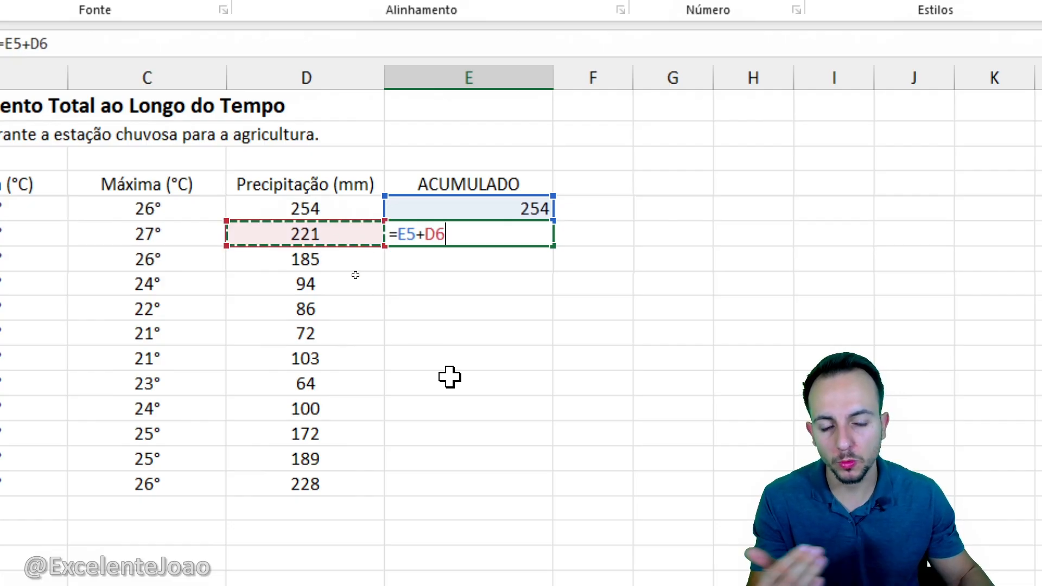
key(Return)
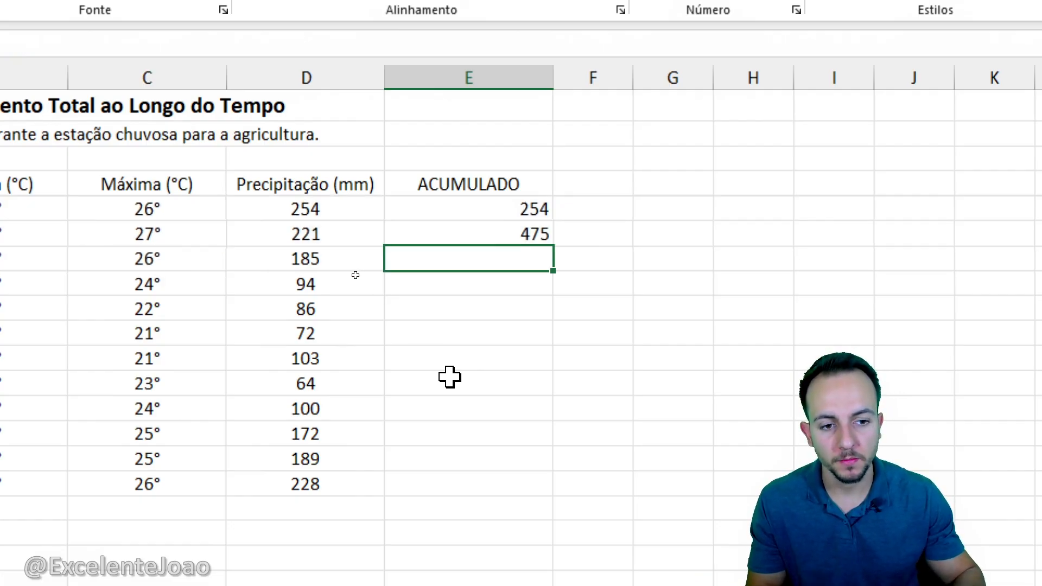
click(536, 239)
drag(552, 247, 551, 495)
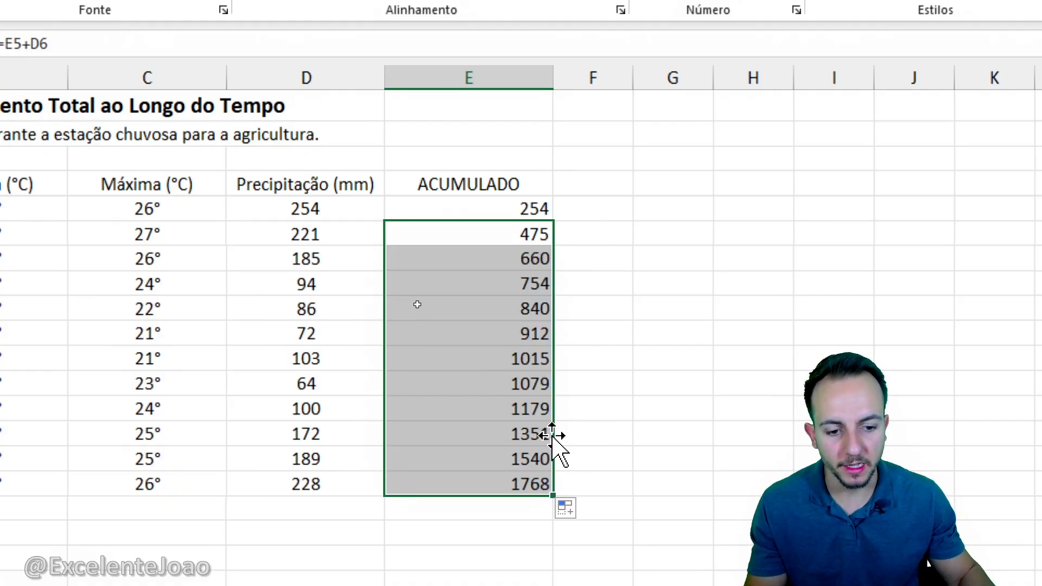
drag(496, 460, 554, 473)
drag(498, 303, 564, 350)
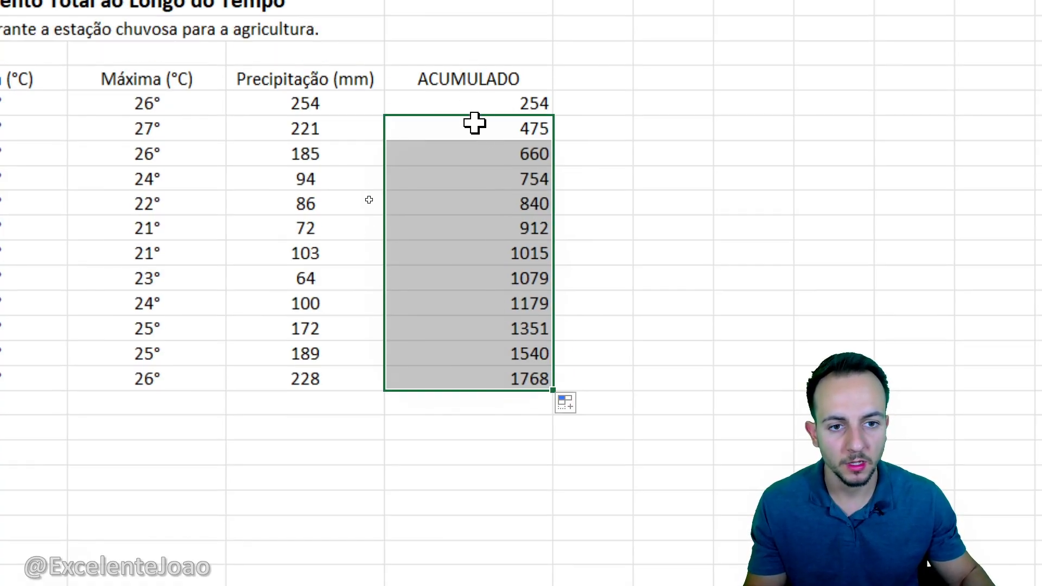
- Insert a 2D line chart of the ACUMULADO column, E4 to E16
drag(488, 51, 479, 323)
drag(479, 374, 457, 86)
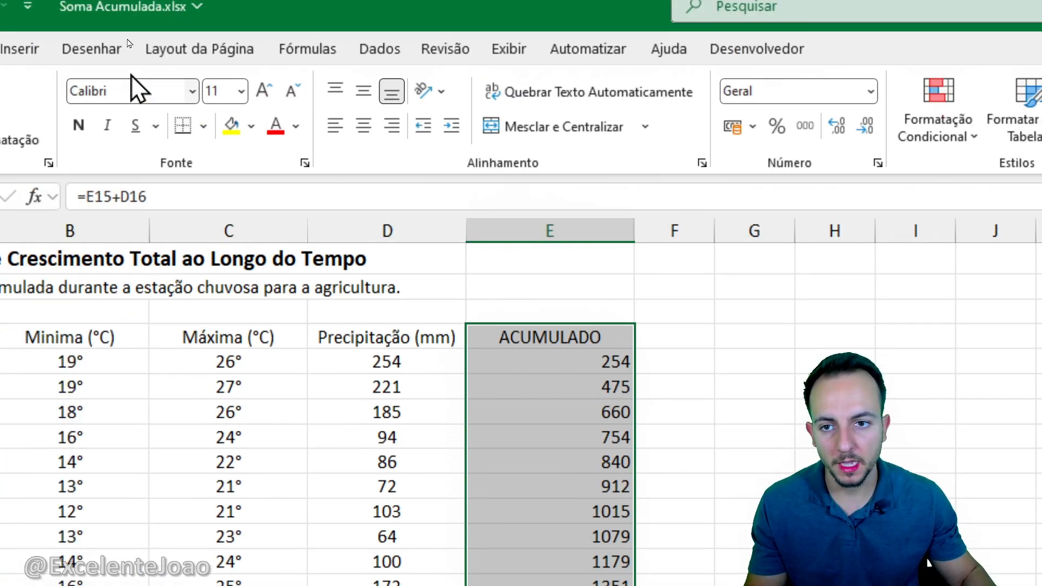
click(19, 49)
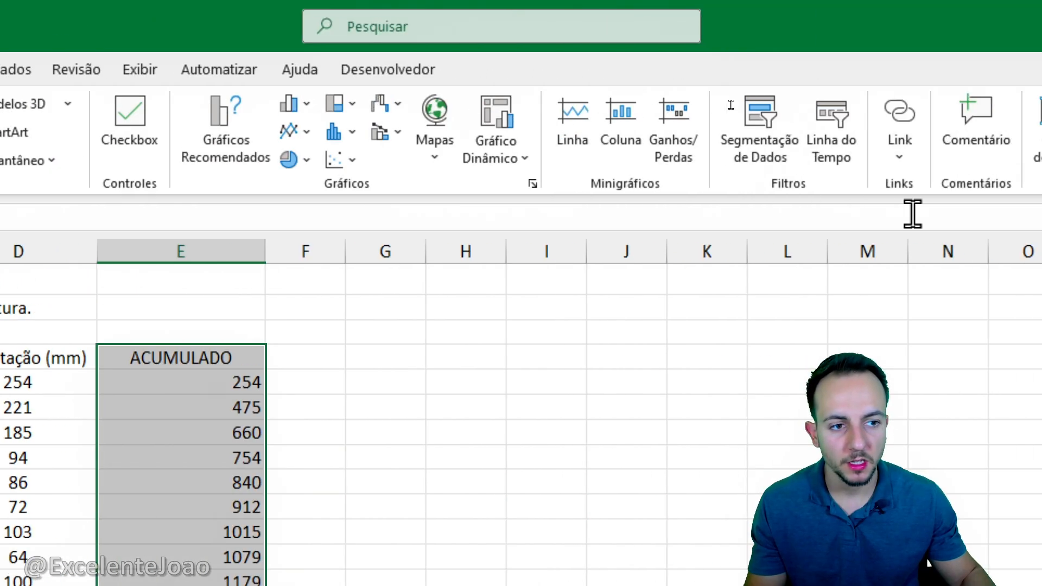
click(307, 130)
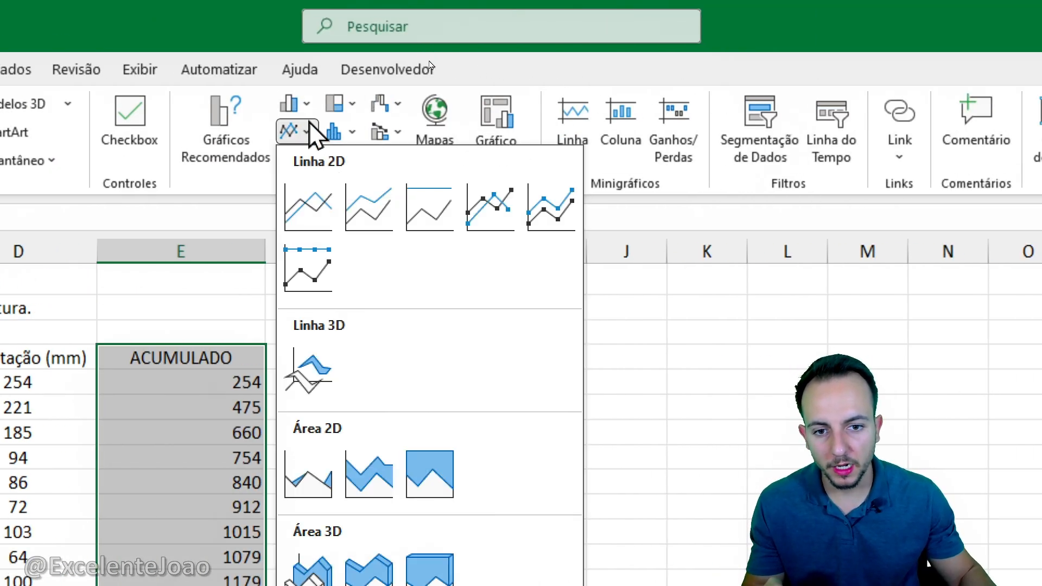
click(315, 205)
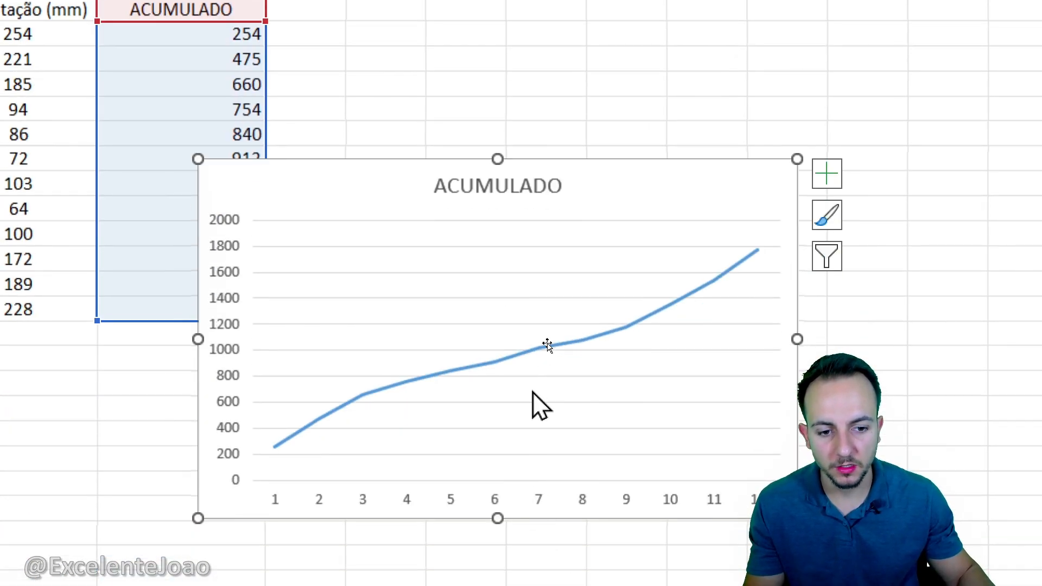
- Move the ACUMULADO line chart beside the table, widen it, and deselect it
drag(532, 392, 684, 74)
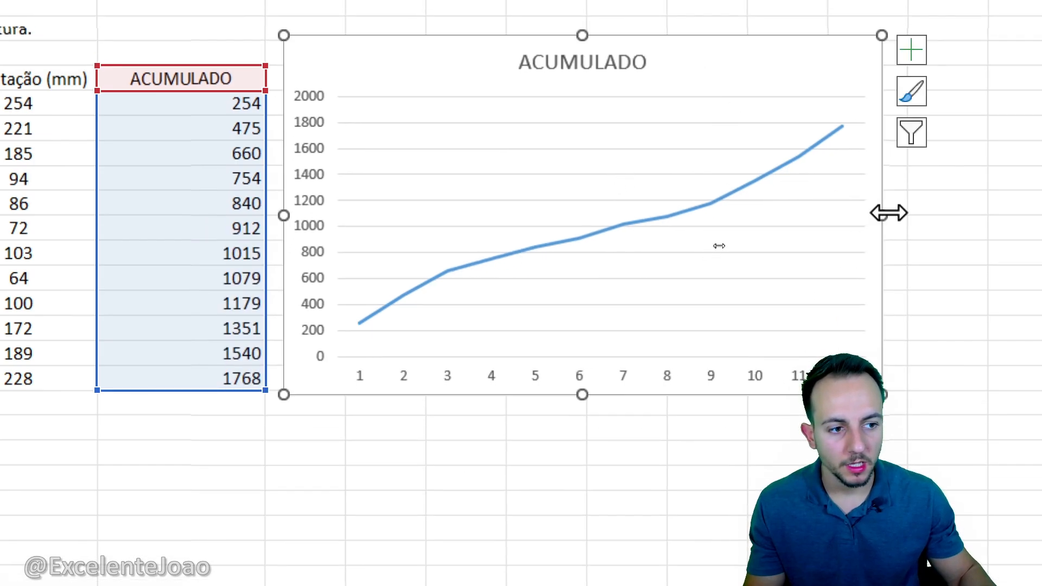
drag(888, 213, 1041, 221)
click(724, 489)
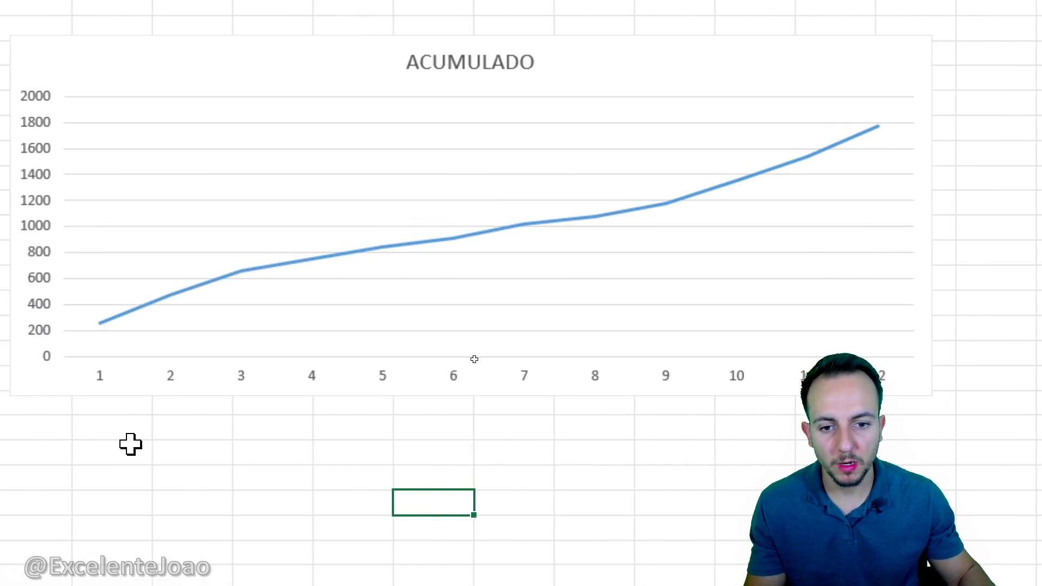
- Trace the rising ACUMULADO line in red, circle the stretch between months 8 and 9, and clear the marks
mouse_move(129, 329)
mouse_down()
mouse_move(219, 281)
mouse_move(453, 233)
mouse_move(734, 198)
mouse_move(933, 113)
mouse_up()
key(Escape)
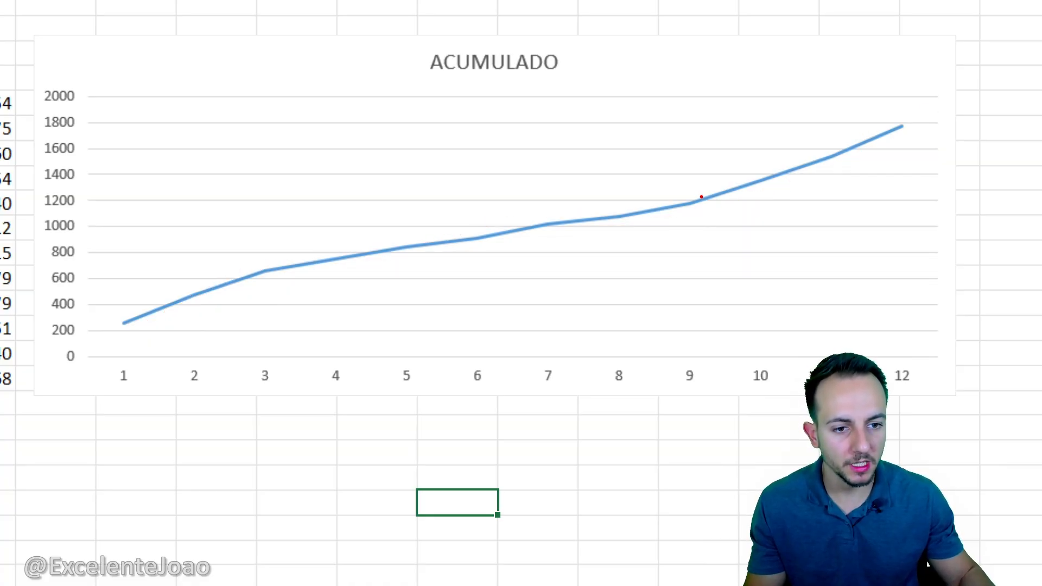
mouse_move(688, 191)
mouse_down()
mouse_move(629, 229)
mouse_move(655, 182)
mouse_up()
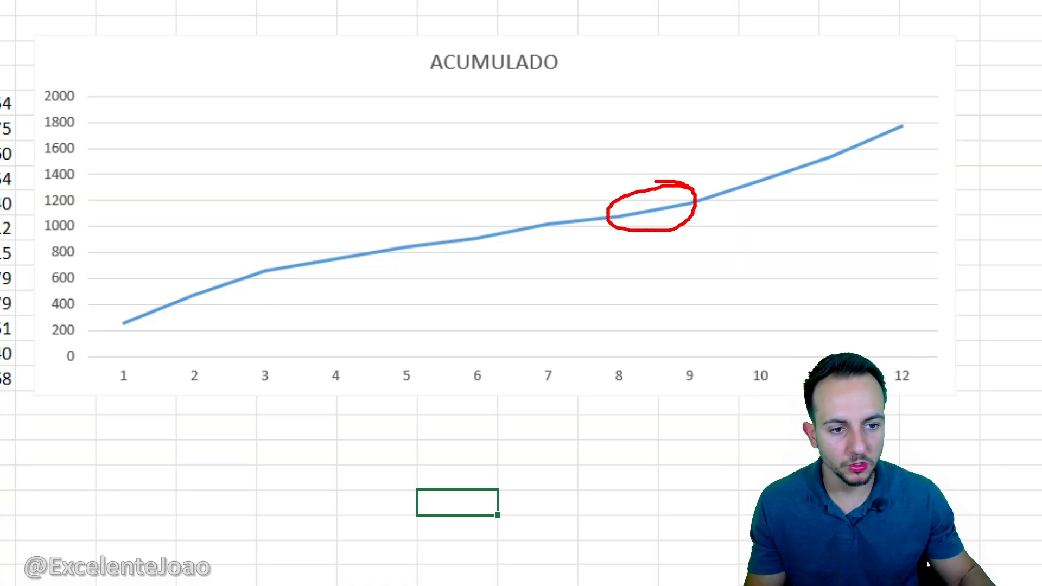
key(Escape)
- Trace the ACUMULADO line in red again, add strokes above its bends, and clear the marks
mouse_move(135, 316)
mouse_down()
mouse_move(261, 259)
mouse_move(477, 251)
mouse_move(900, 120)
mouse_up()
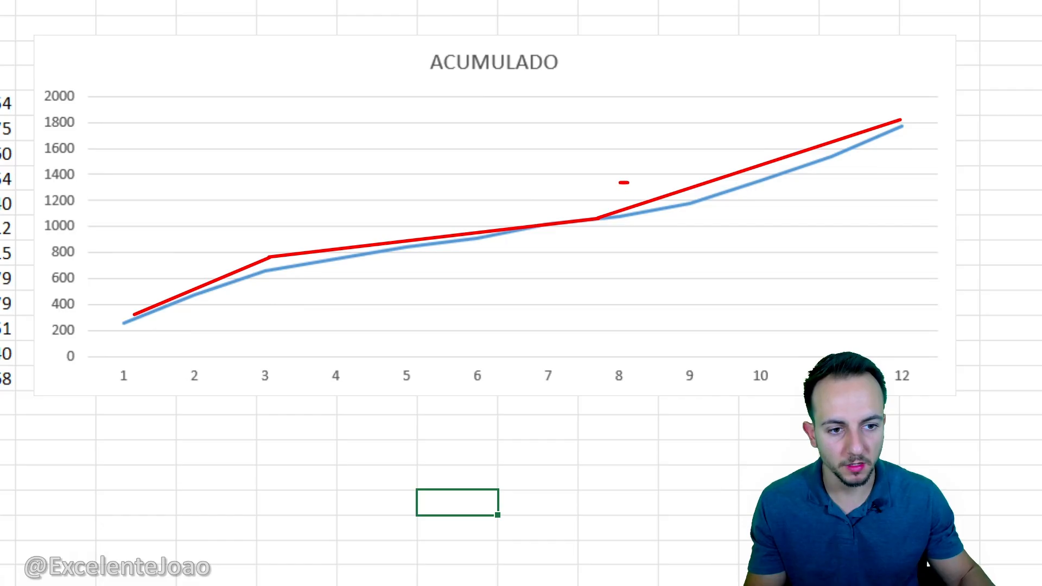
drag(624, 182, 585, 188)
mouse_move(270, 220)
mouse_down()
mouse_move(295, 261)
mouse_move(282, 219)
mouse_up()
drag(347, 149, 309, 187)
drag(311, 173, 320, 184)
key(Escape)
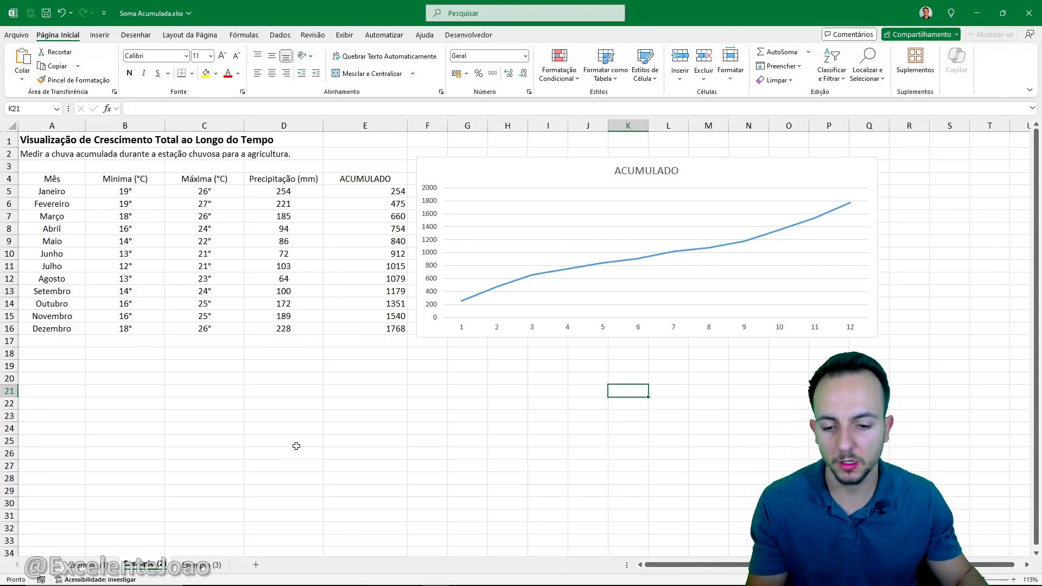
- Open the Exemplo (3) sheet, box the R$ 50.000 budget in red, mark row 7 and the expense table, and undo those last two marks
click(202, 565)
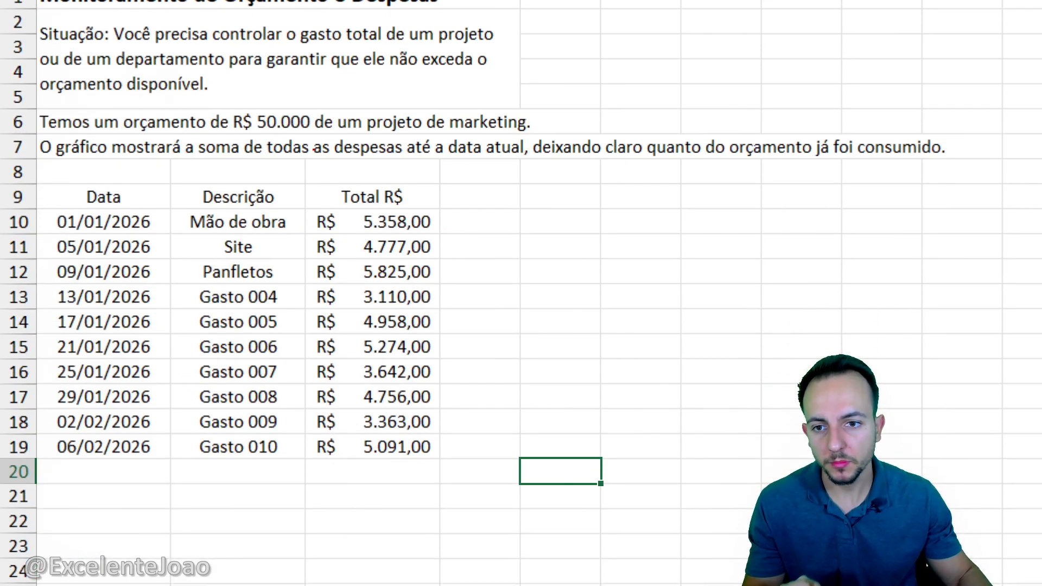
mouse_move(230, 136)
mouse_down()
mouse_move(318, 130)
mouse_move(241, 94)
mouse_up()
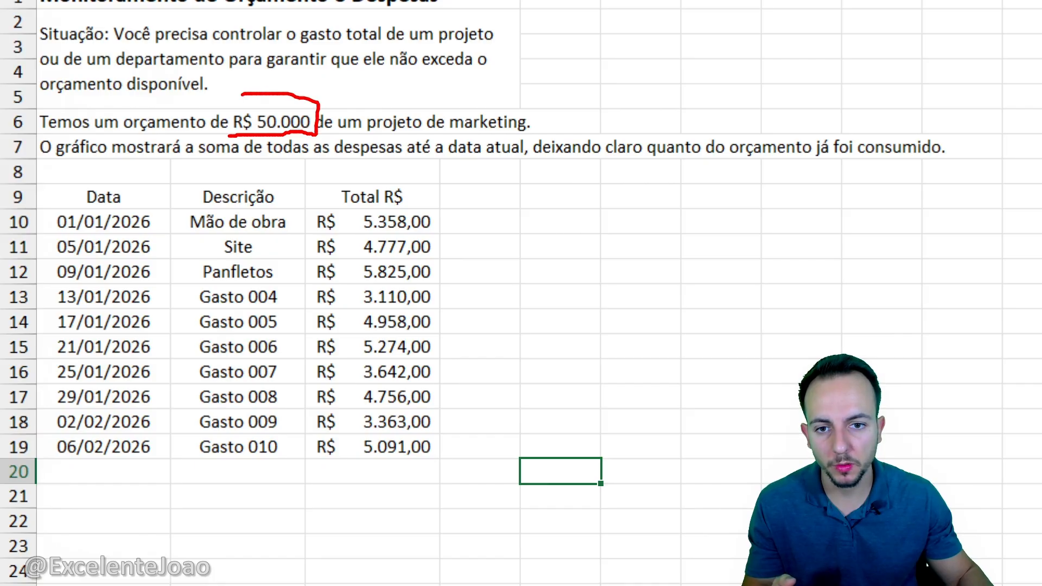
drag(382, 147, 567, 146)
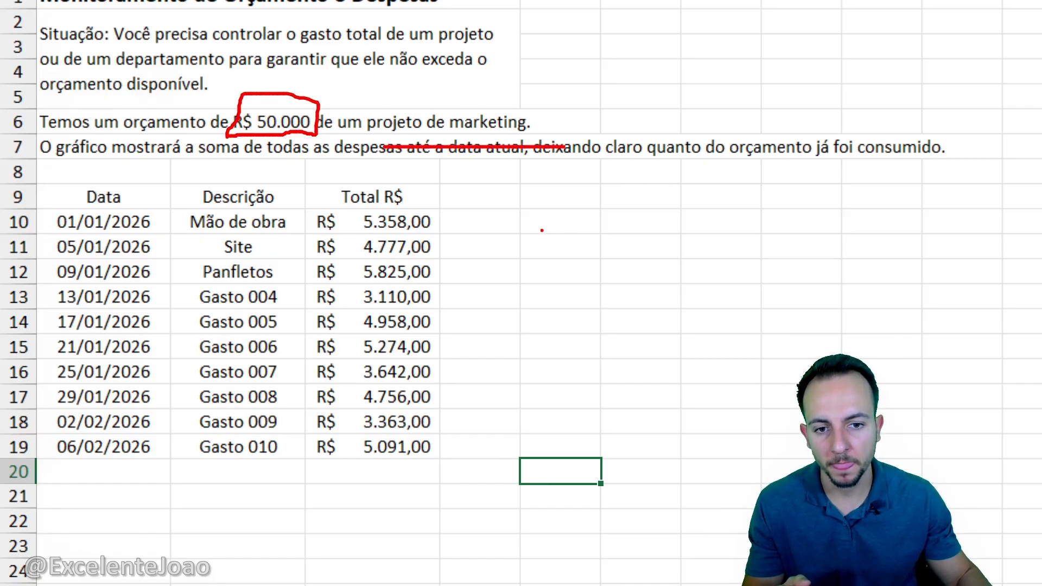
mouse_move(186, 178)
mouse_down()
mouse_move(35, 373)
mouse_move(516, 209)
mouse_up()
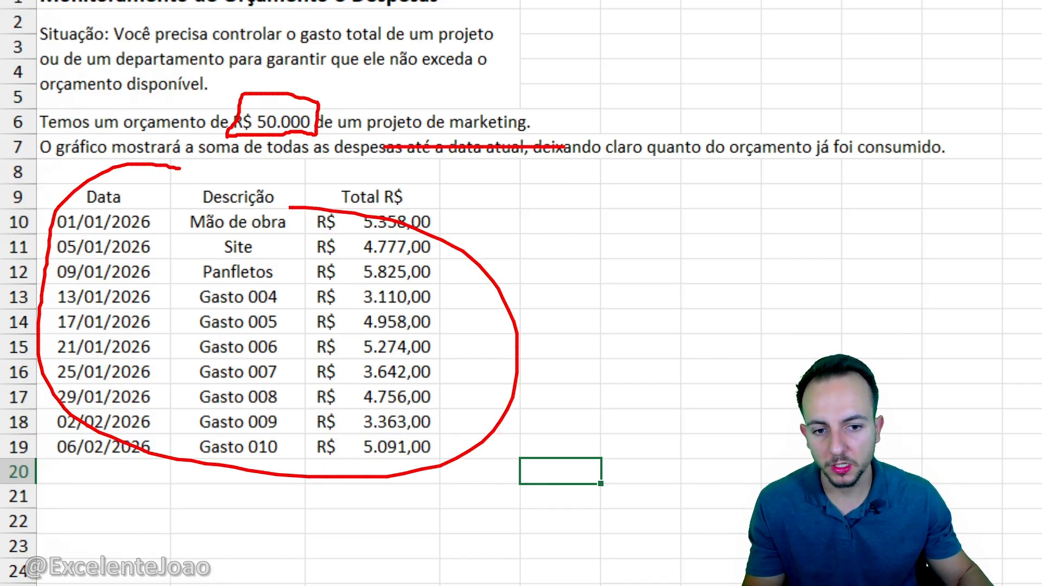
key(ctrl+z)
key(ctrl+z)
- Bracket the Data, Descrição and Total R$ columns in red and clear all marks
mouse_move(136, 197)
mouse_down()
mouse_move(176, 325)
mouse_move(154, 432)
mouse_up()
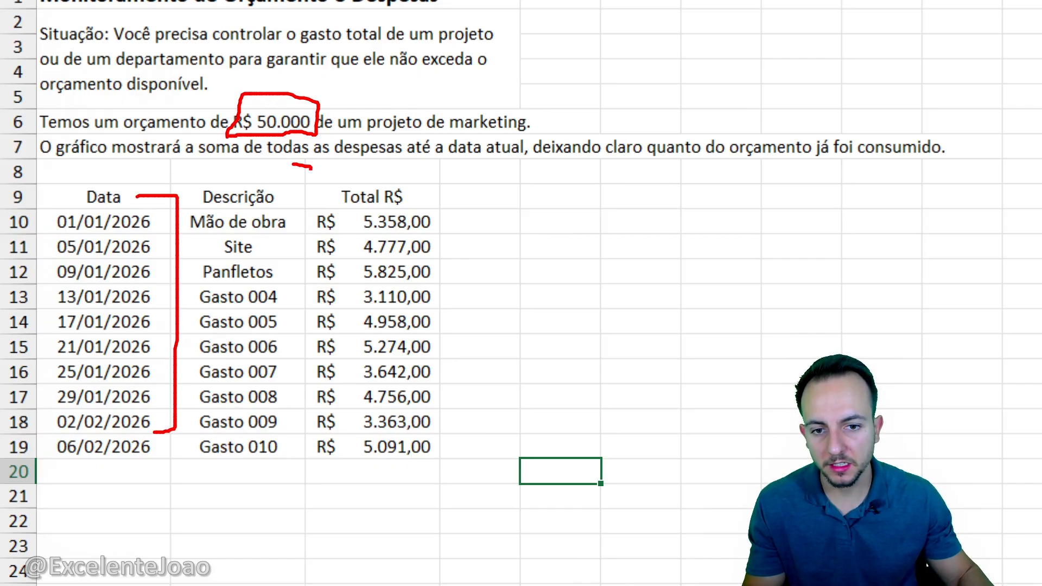
drag(312, 169, 278, 456)
drag(422, 193, 417, 433)
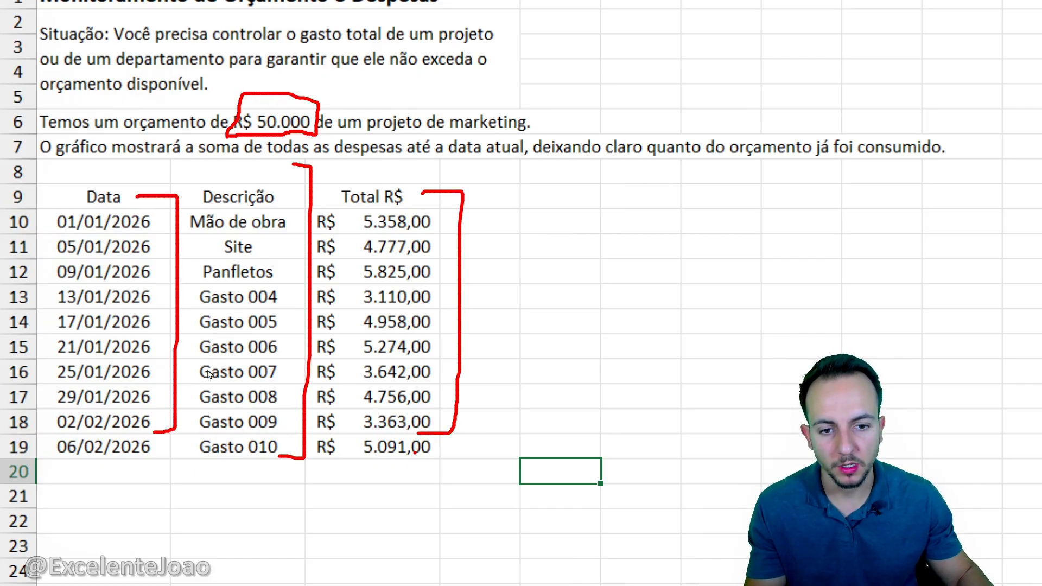
key(Escape)
- Widen column D and enter the header ACUMULADO in D9, beside the Total R$ column
click(464, 201)
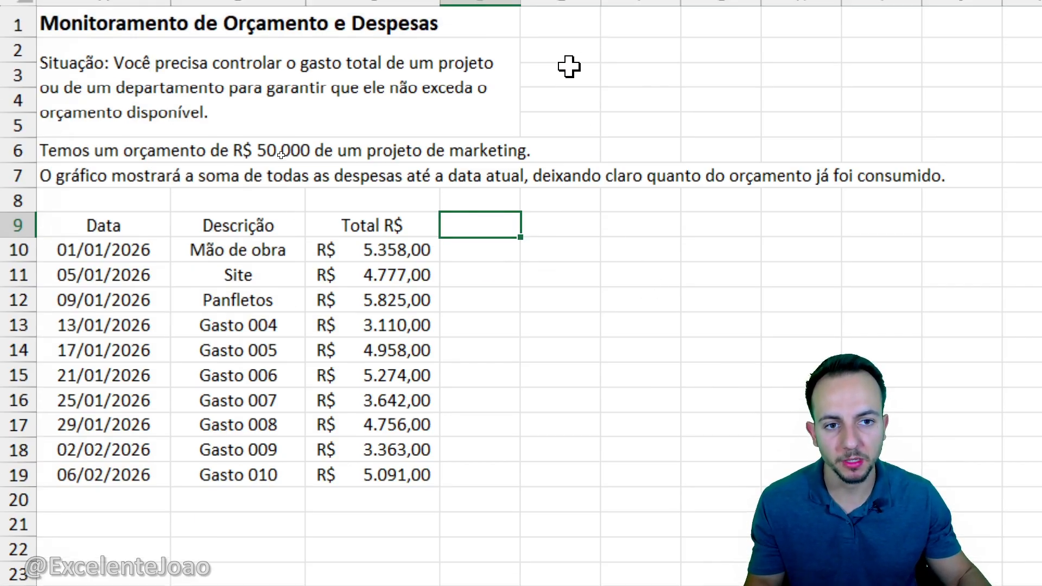
drag(522, 1, 603, 1)
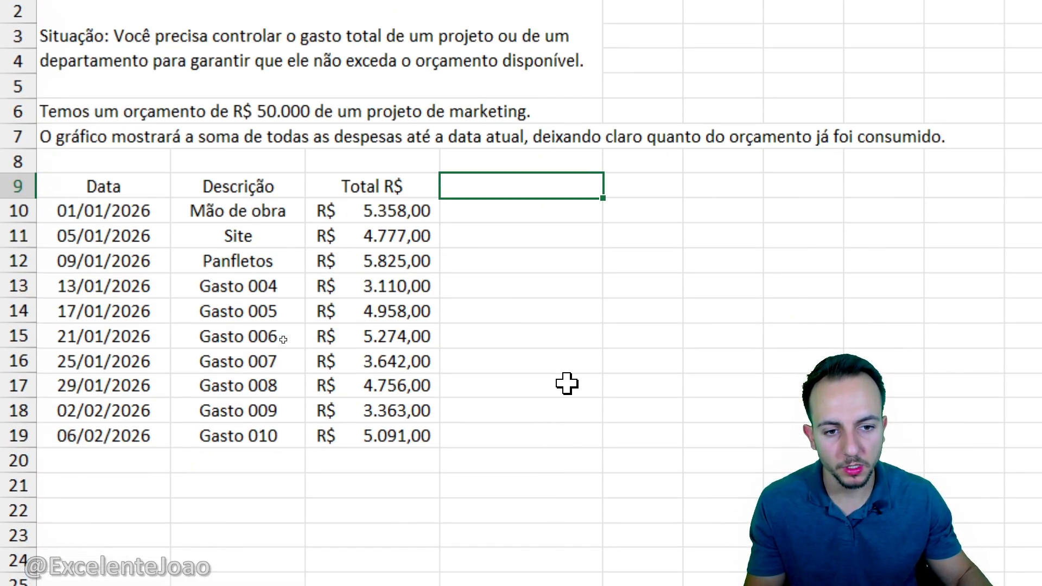
text(ACUMULADO)
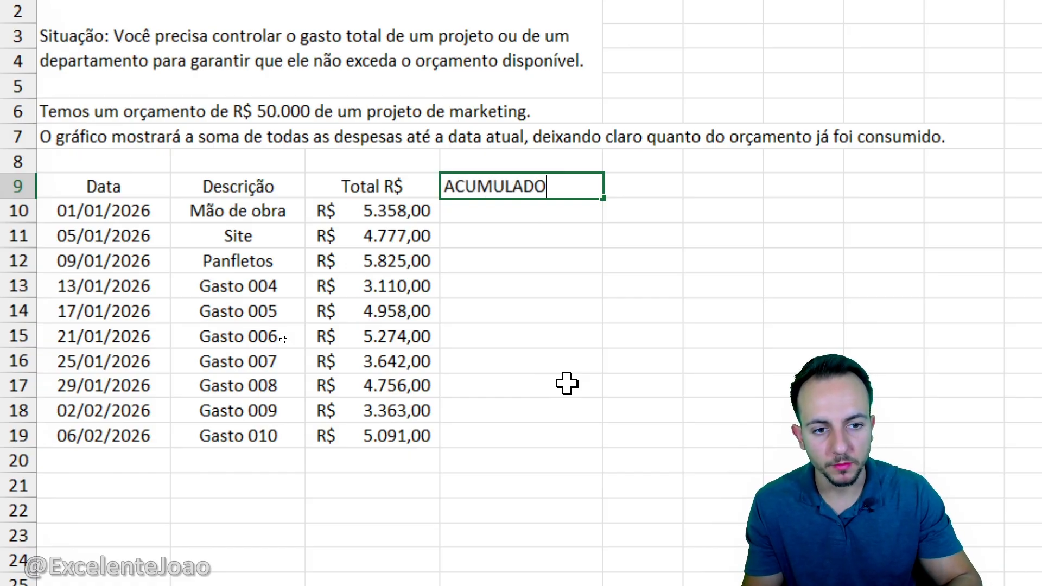
key(Return)
- Start the running total in D10 with the formula =C10
text(=)
key(Left)
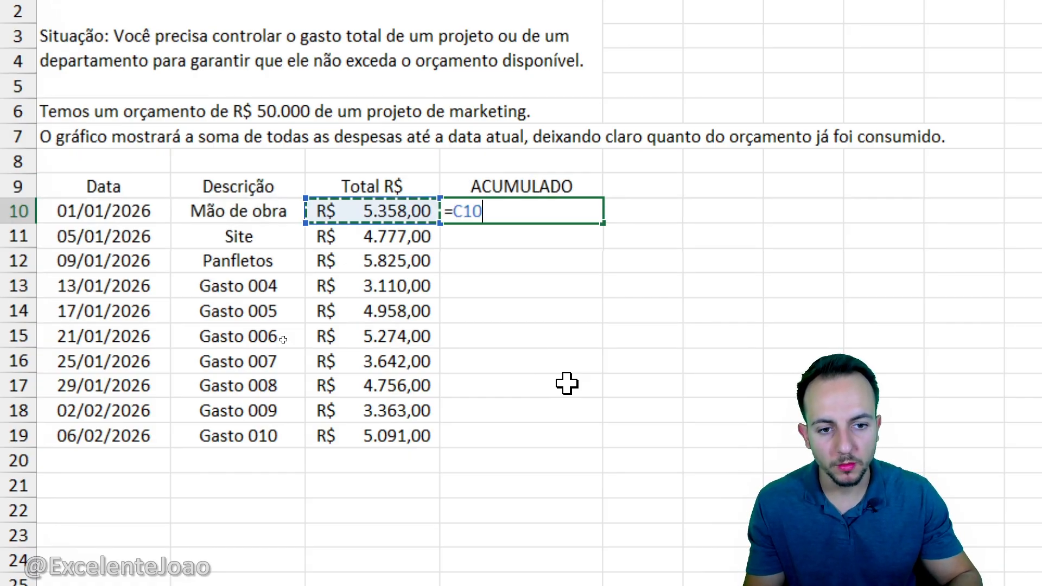
key(Return)
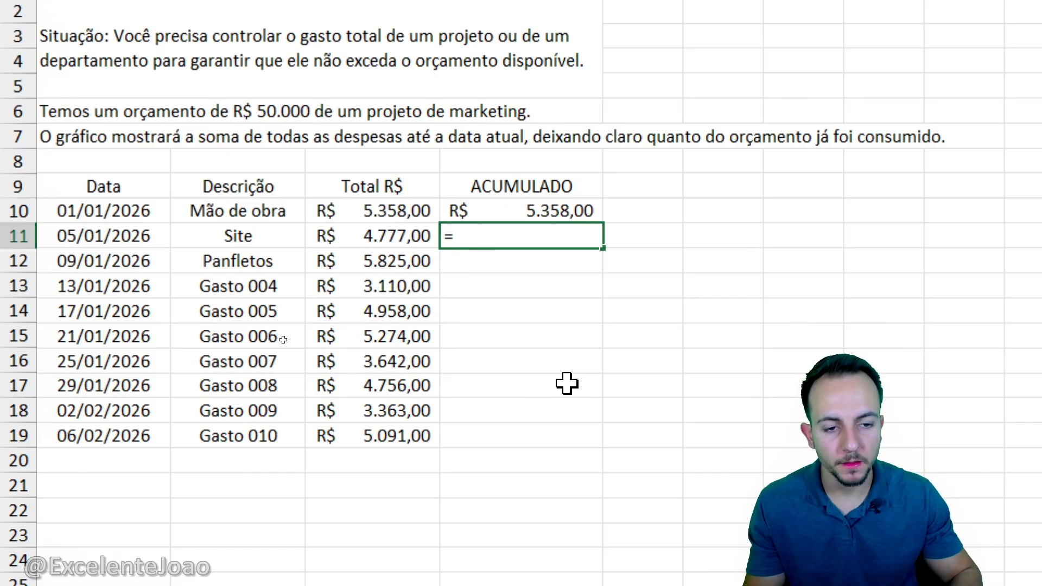
- Enter =D10+C11 in D11 and fill the running-total formula down to D19
key(Up)
text(+)
key(Left)
key(Return)
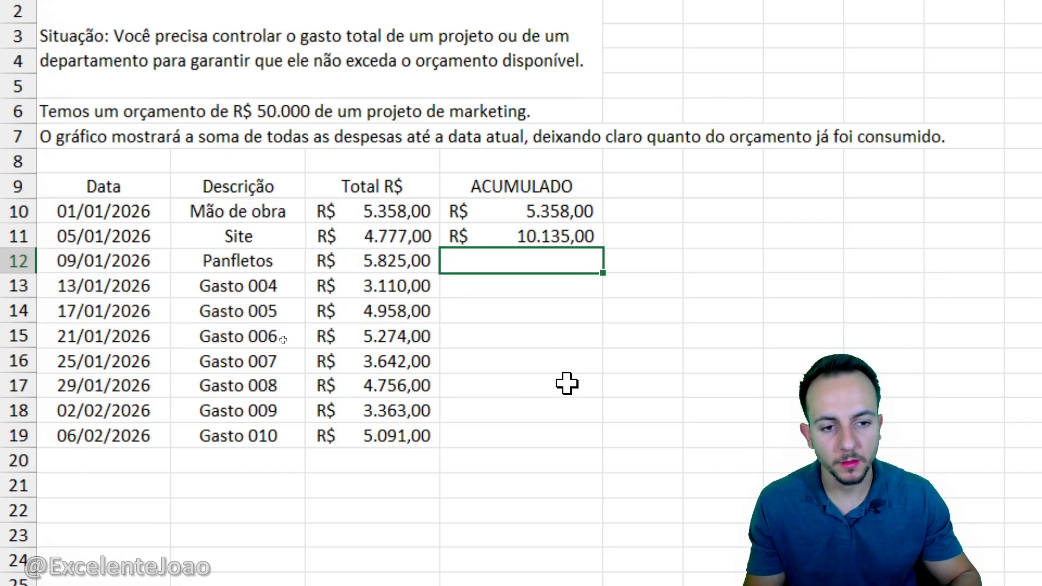
click(583, 228)
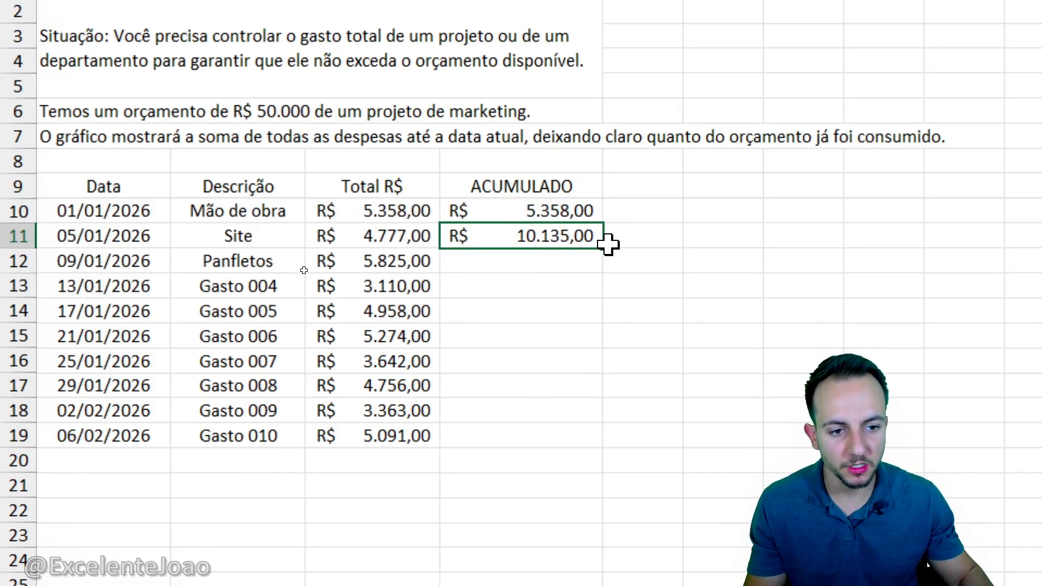
drag(606, 250, 529, 187)
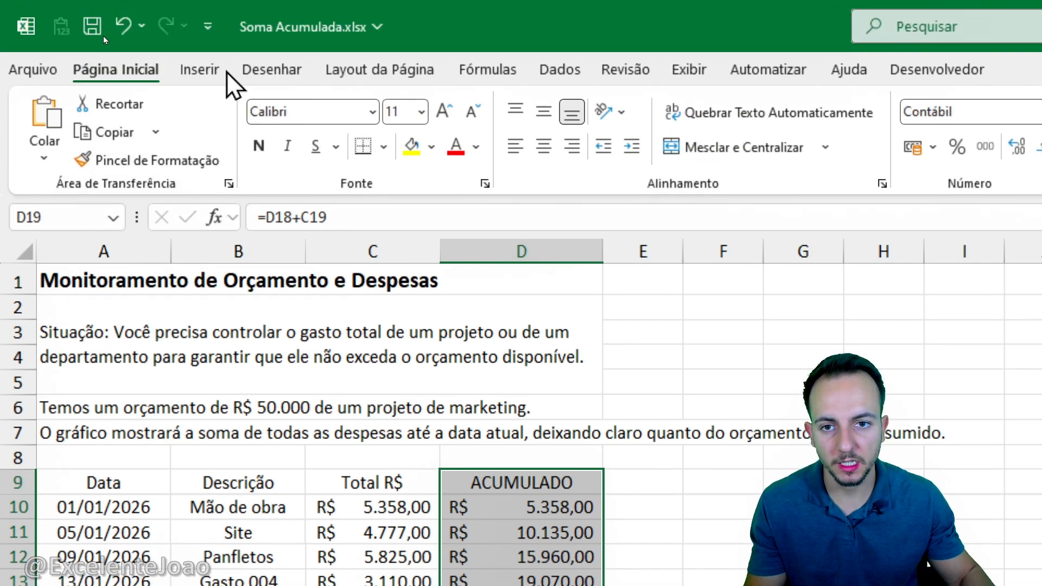
- Insert a 2D area chart of the ACUMULADO column D9:D19, place it beside the expense table, and widen it
click(200, 70)
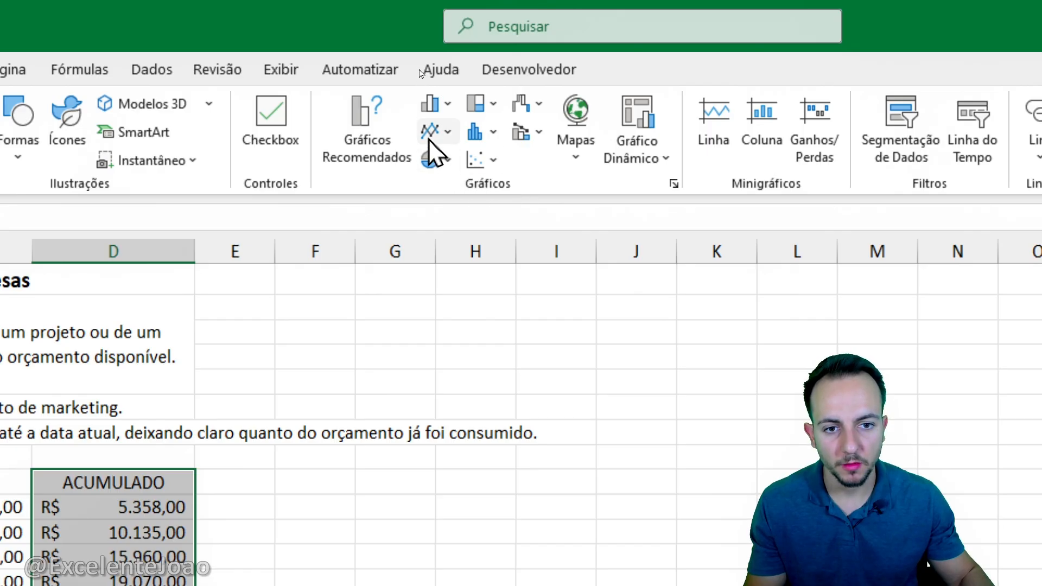
click(430, 140)
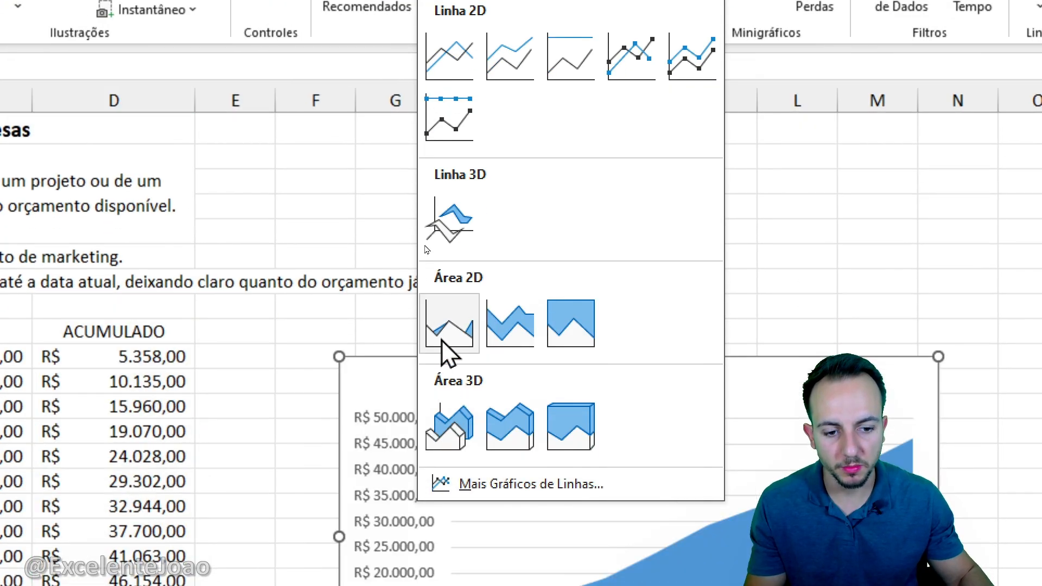
click(448, 352)
drag(807, 290, 661, 163)
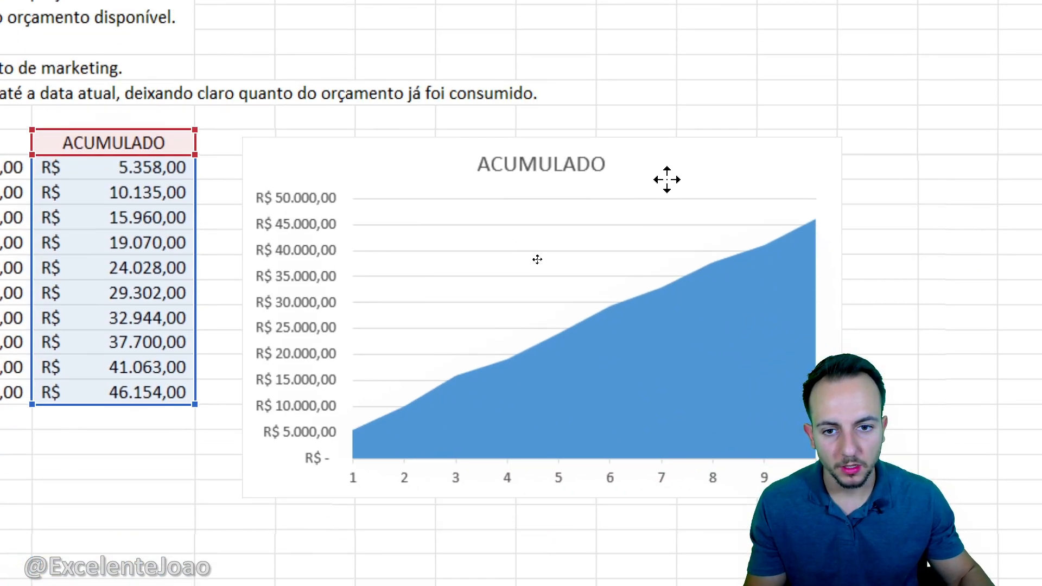
drag(836, 479, 922, 484)
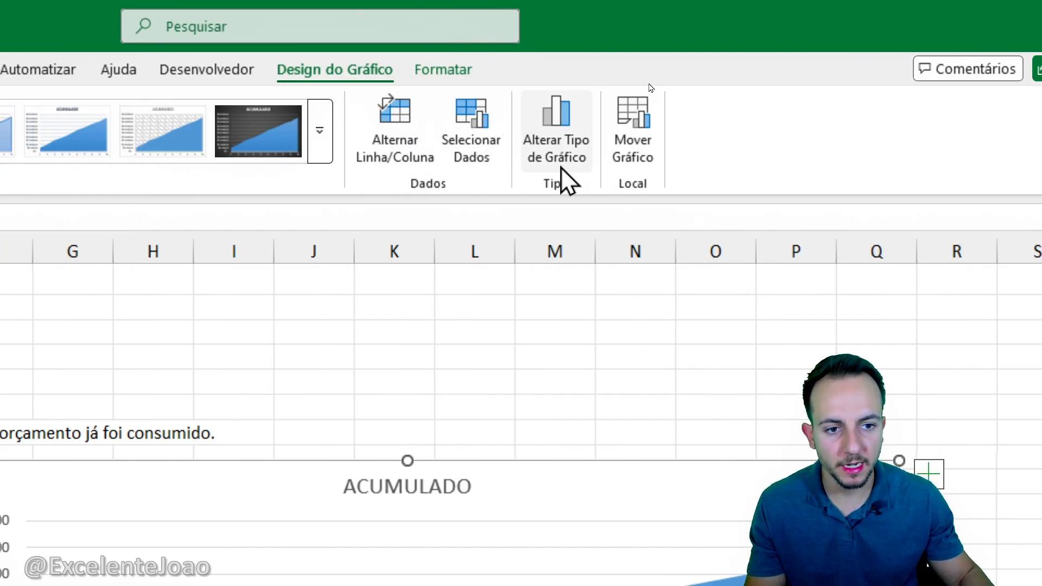
- Change the ACUMULADO area chart to a clustered column chart and deselect it
click(568, 142)
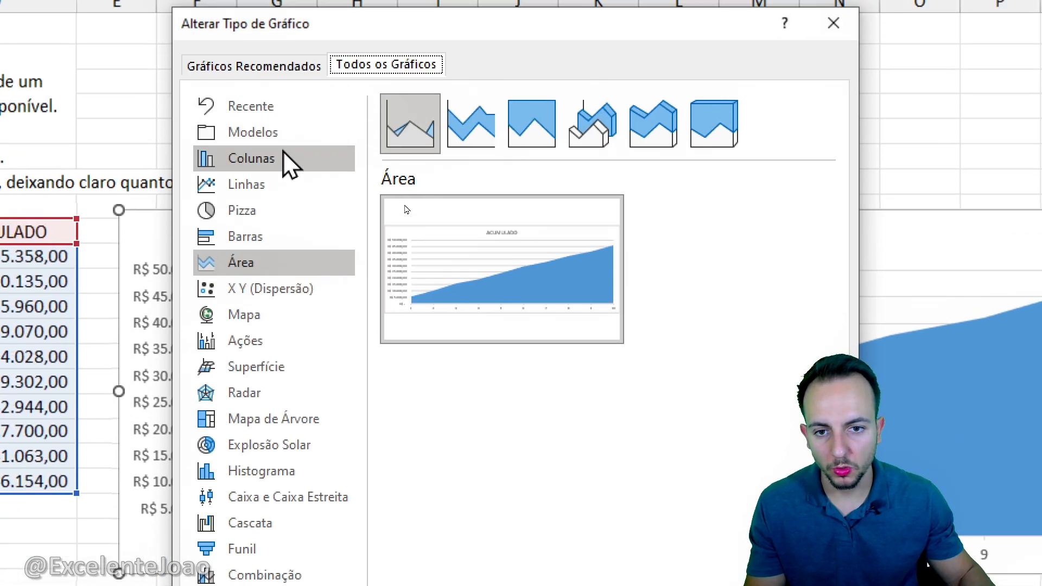
click(228, 221)
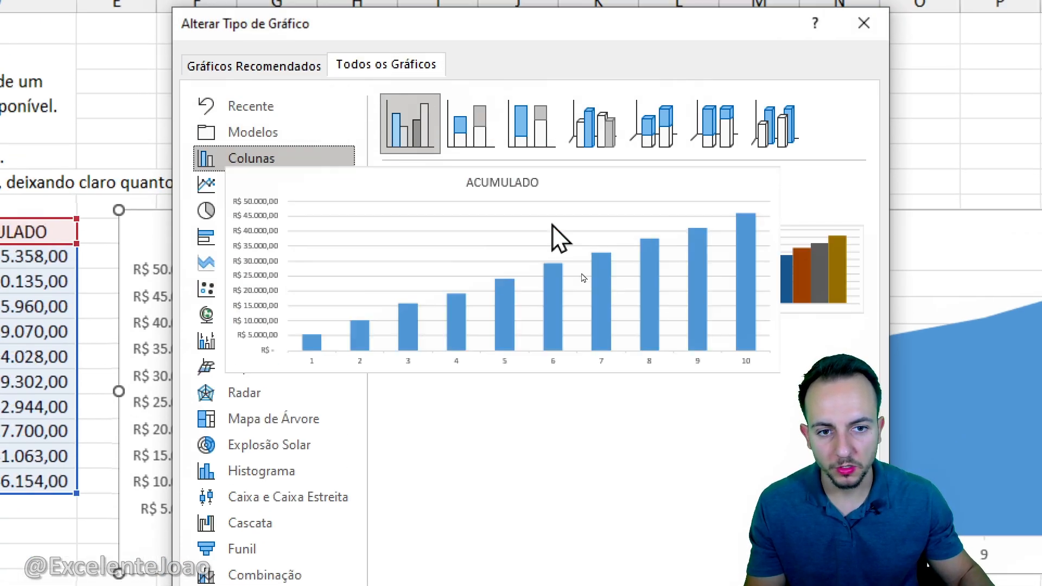
click(743, 503)
click(684, 520)
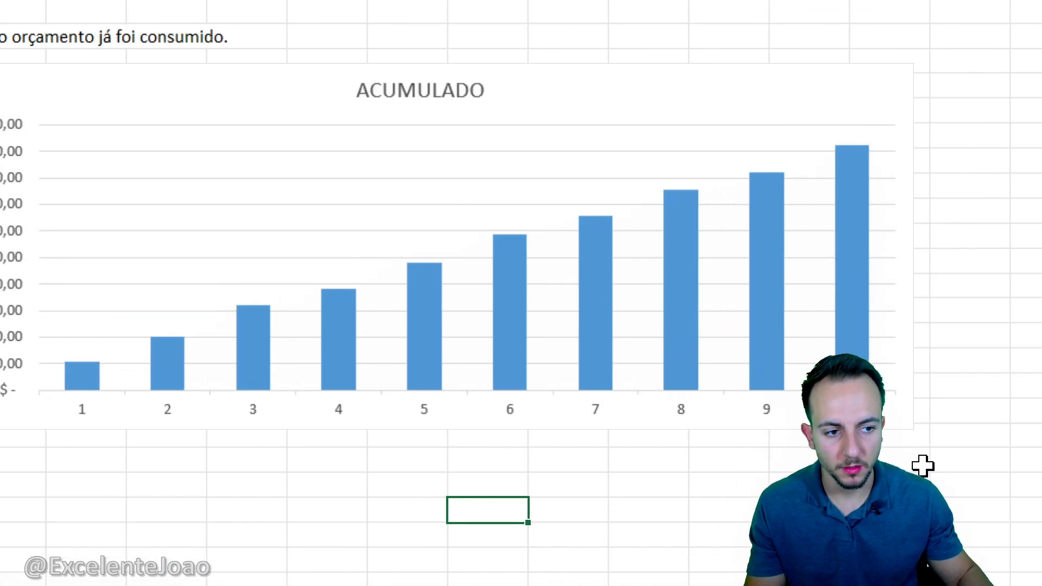
- Revisit the rainfall table and chart on the Exemplo (2) sheet, and return to the first example sheet
mouse_move(676, 177)
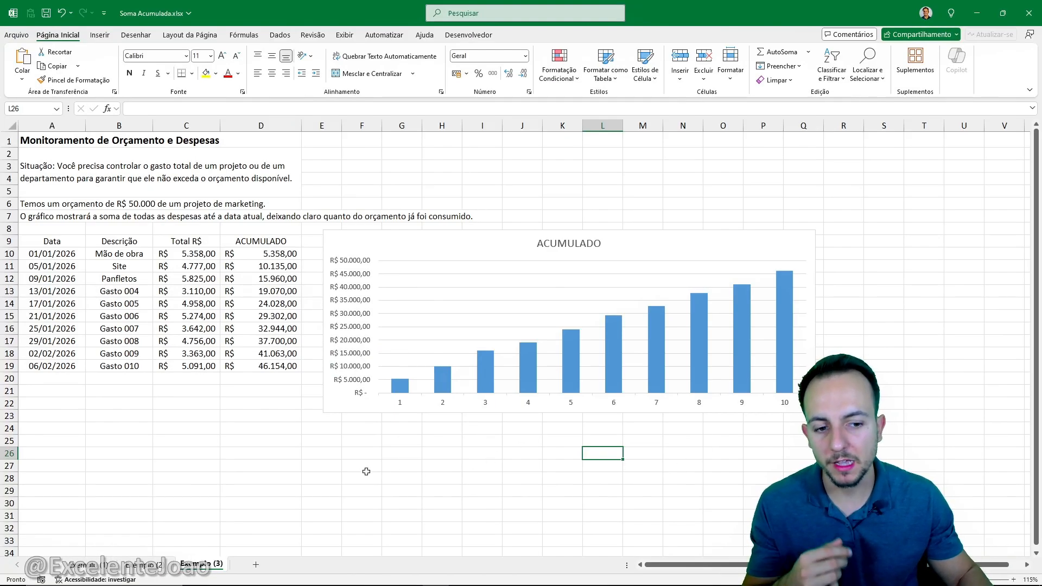
click(158, 566)
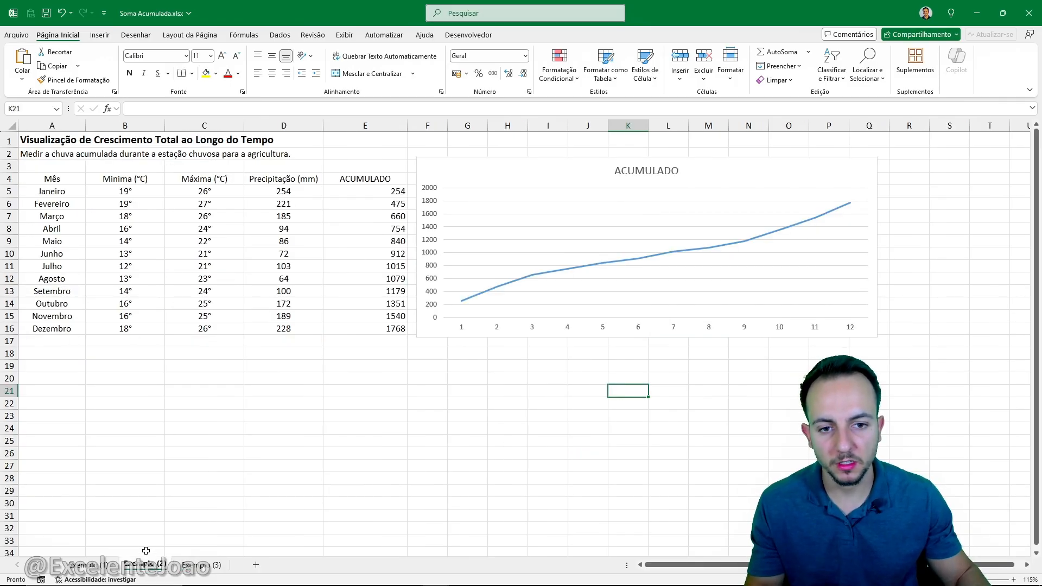
click(108, 563)
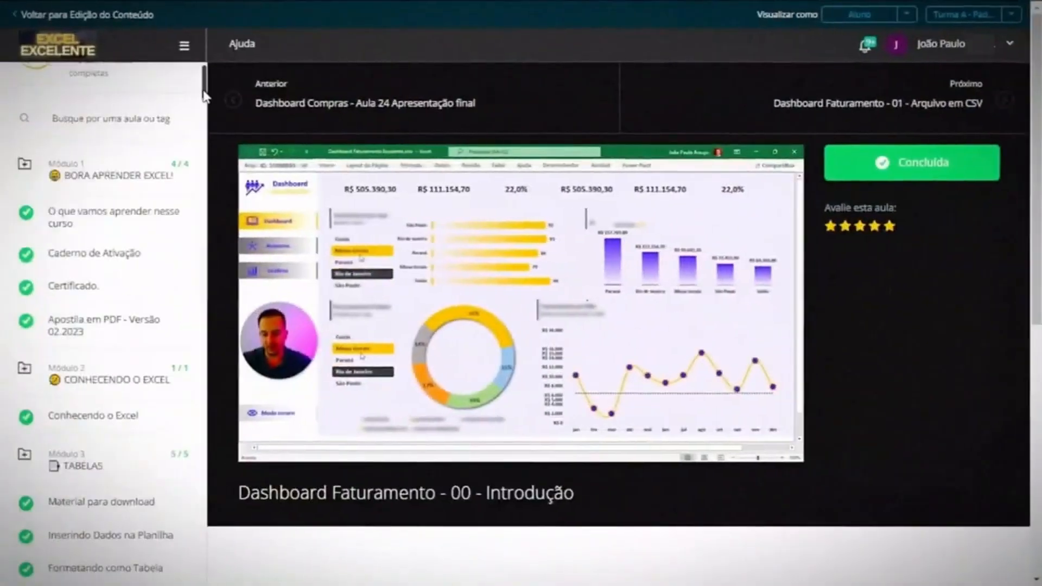
drag(204, 97, 196, 328)
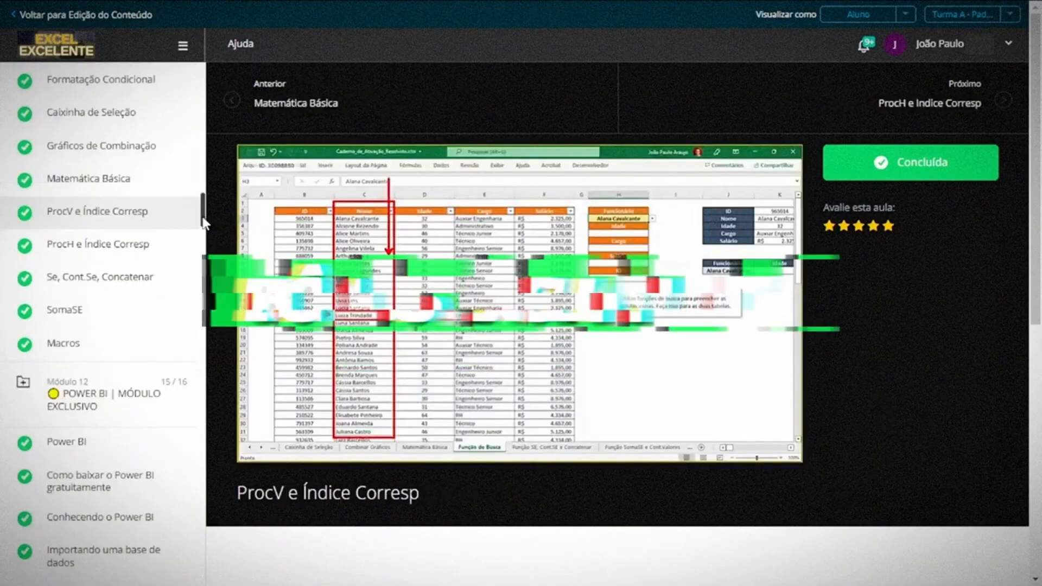
drag(204, 216, 202, 293)
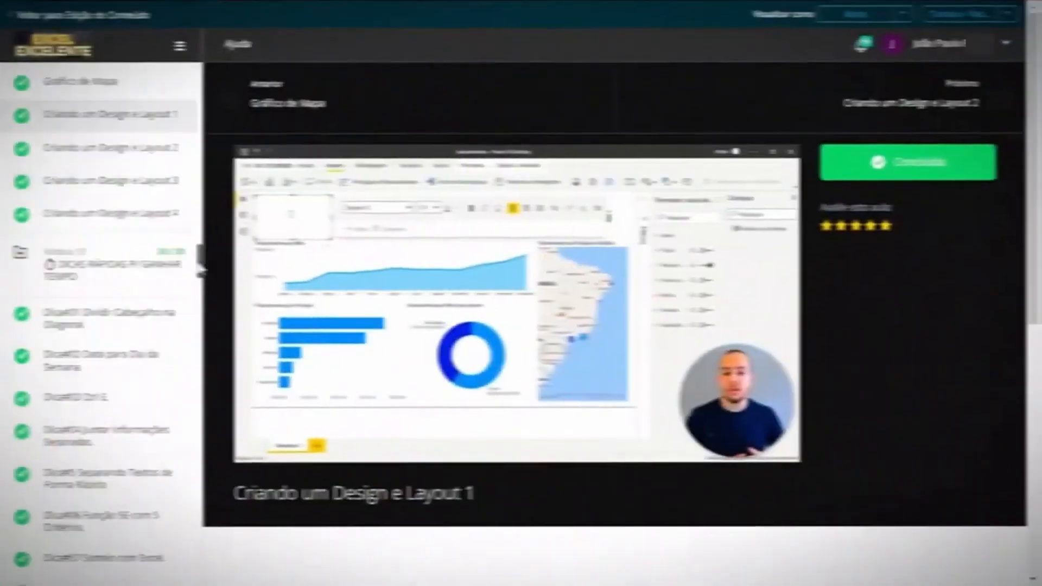
drag(201, 262, 206, 429)
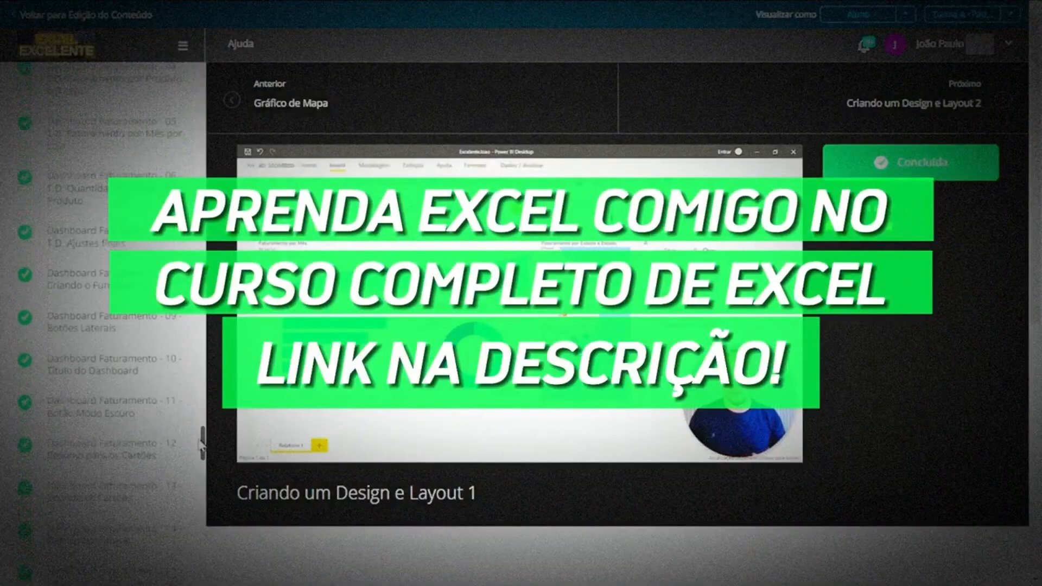